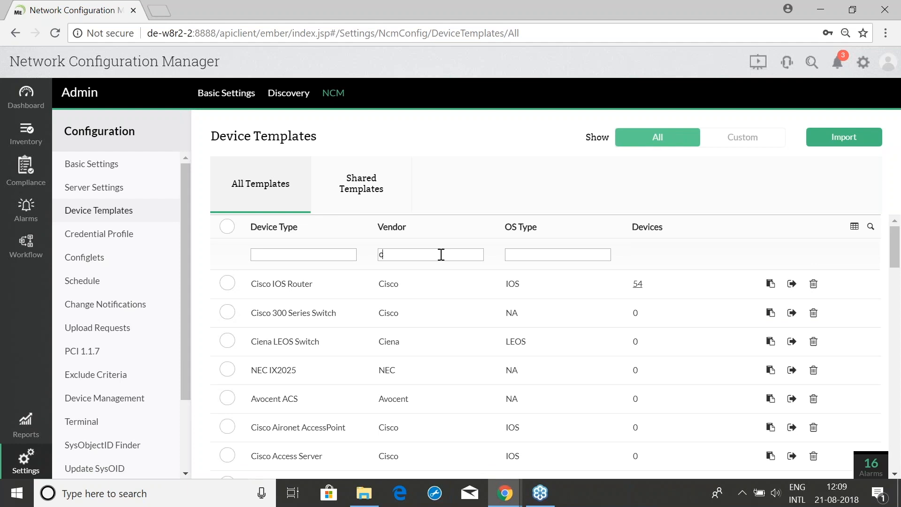
Filter the device templates by the vendor cisco and clear the vendor filter again
{"action": "type", "text": "co"}
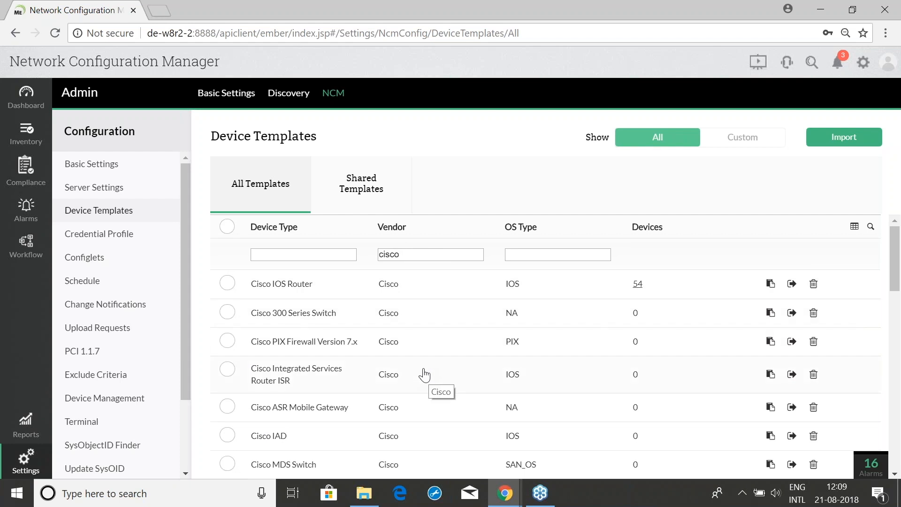
{"action": "key", "text": "BackSpace"}
{"action": "key", "text": "BackSpace"}
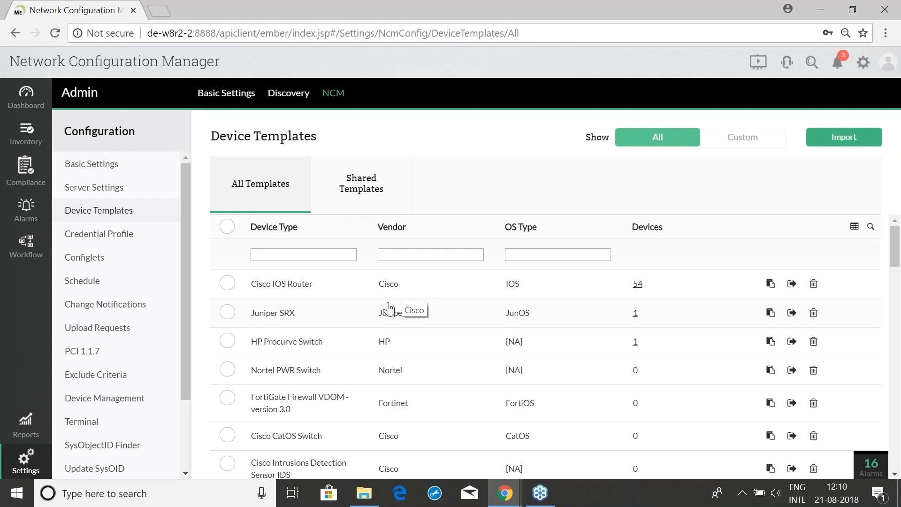
Open the Cisco IOS Router template and examine its CLI commands for backup, sync, syslog change detection and hardware details
{"action": "left_click", "coordinate": [418, 292]}
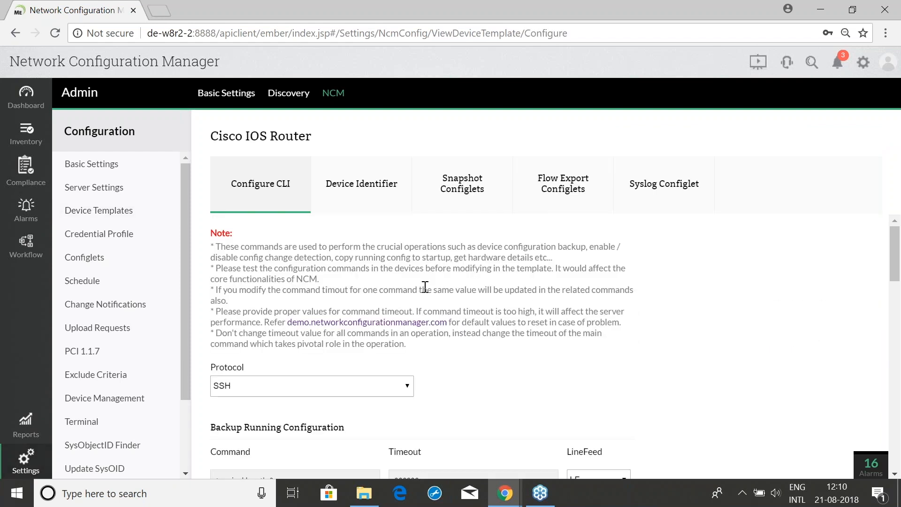
{"action": "scroll", "coordinate": [421, 285], "scroll_direction": "down", "scroll_amount": 3}
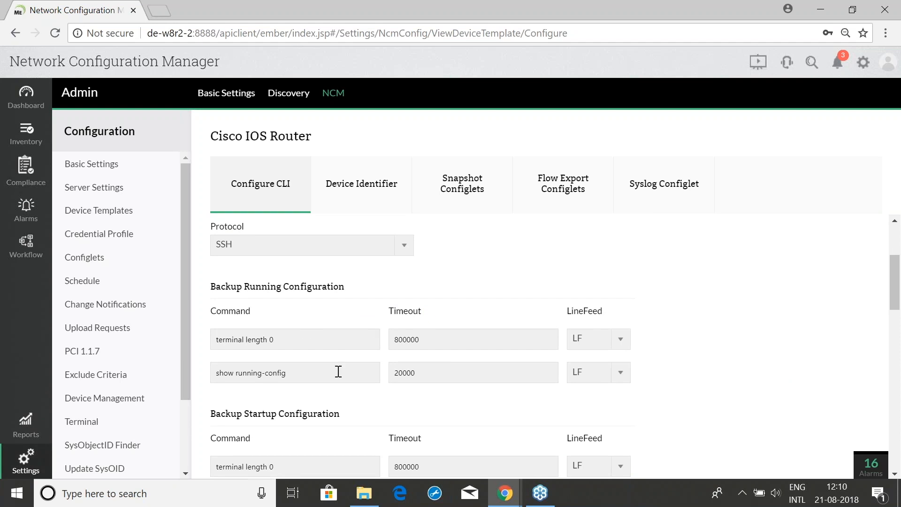
{"action": "scroll", "coordinate": [436, 345], "scroll_direction": "down", "scroll_amount": 2}
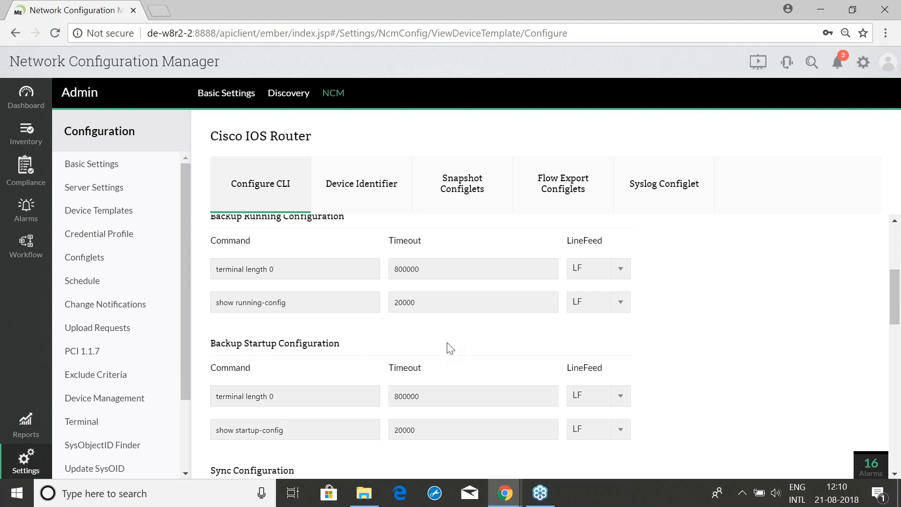
{"action": "left_click", "coordinate": [619, 303]}
{"action": "left_click", "coordinate": [619, 302]}
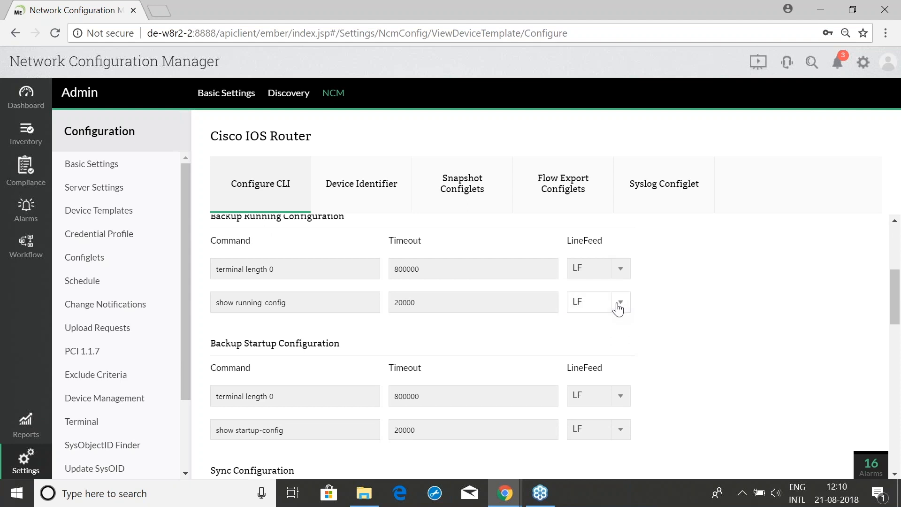
{"action": "scroll", "coordinate": [300, 314], "scroll_direction": "down", "scroll_amount": 2}
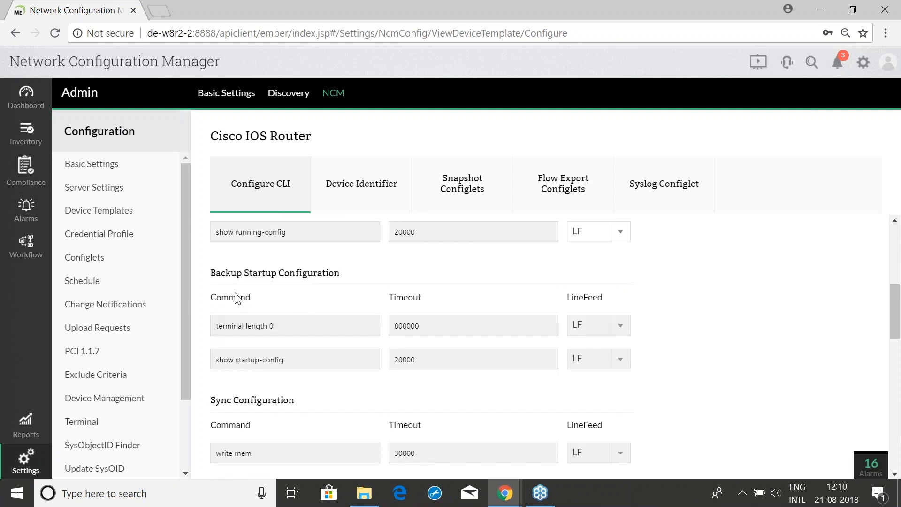
{"action": "scroll", "coordinate": [342, 295], "scroll_direction": "down", "scroll_amount": 1}
{"action": "scroll", "coordinate": [347, 319], "scroll_direction": "down", "scroll_amount": 2}
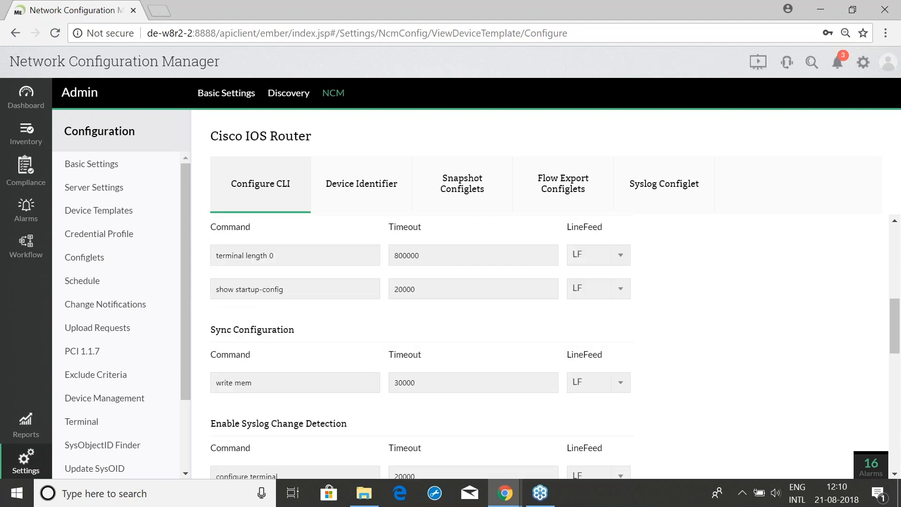
{"action": "scroll", "coordinate": [349, 336], "scroll_direction": "down", "scroll_amount": 3}
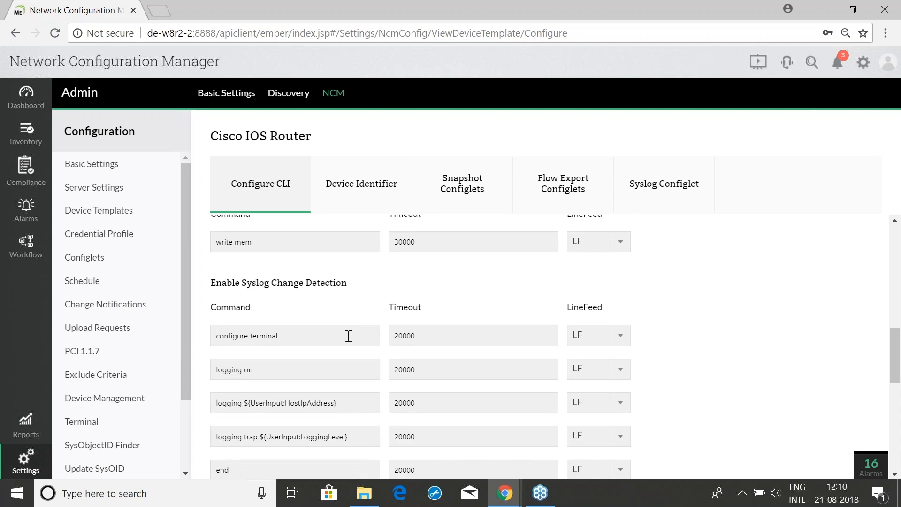
{"action": "scroll", "coordinate": [350, 339], "scroll_direction": "down", "scroll_amount": 5}
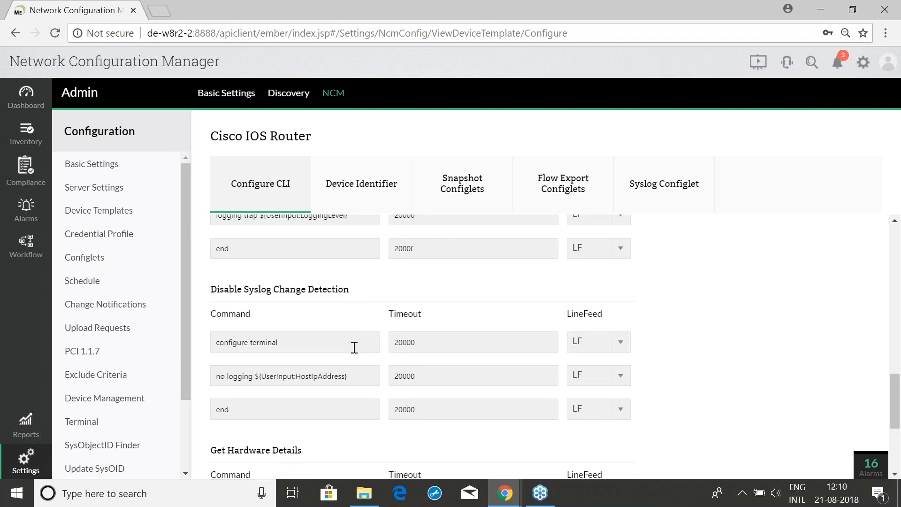
{"action": "scroll", "coordinate": [356, 352], "scroll_direction": "down", "scroll_amount": 4}
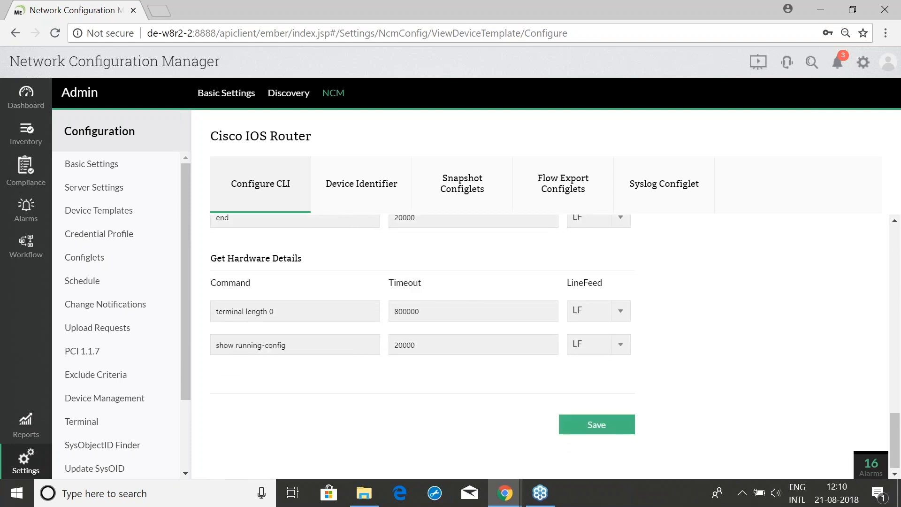
{"action": "scroll", "coordinate": [356, 352], "scroll_direction": "up", "scroll_amount": 3}
{"action": "scroll", "coordinate": [501, 380], "scroll_direction": "up", "scroll_amount": 5}
{"action": "scroll", "coordinate": [563, 416], "scroll_direction": "down", "scroll_amount": 8}
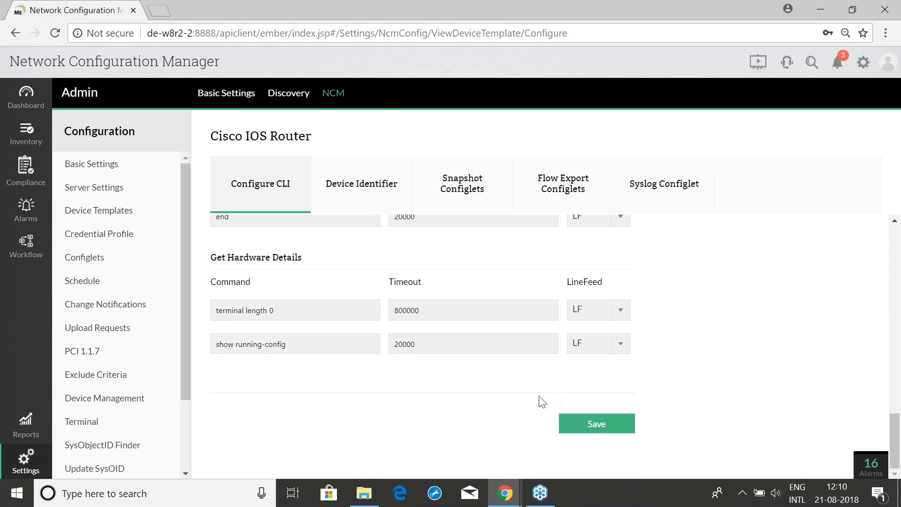
Return to the device templates list, start cloning the Juniper SRX template and append "test" to its name
{"action": "left_click", "coordinate": [84, 209]}
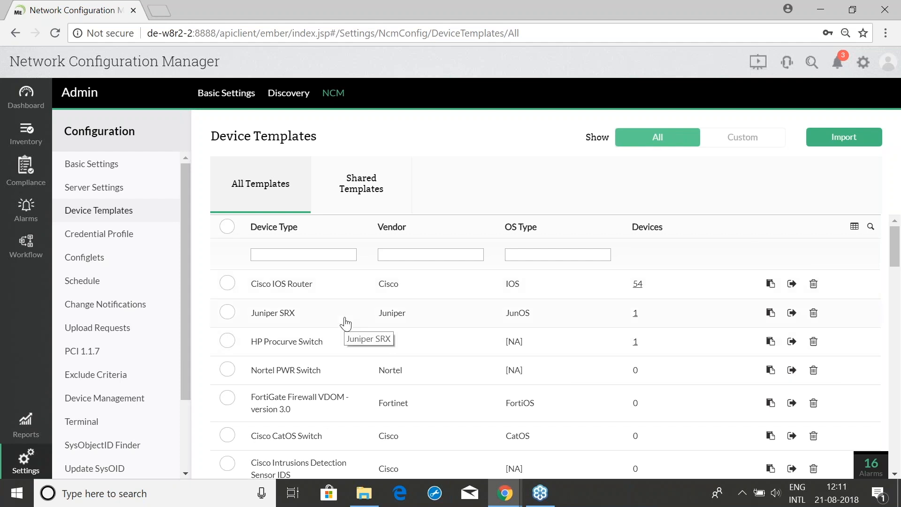
{"action": "left_click", "coordinate": [770, 314]}
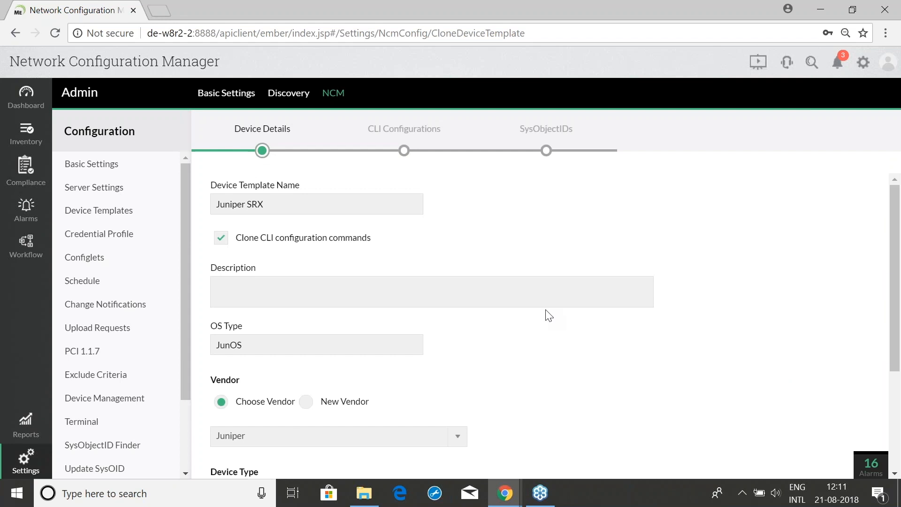
{"action": "left_click", "coordinate": [275, 209]}
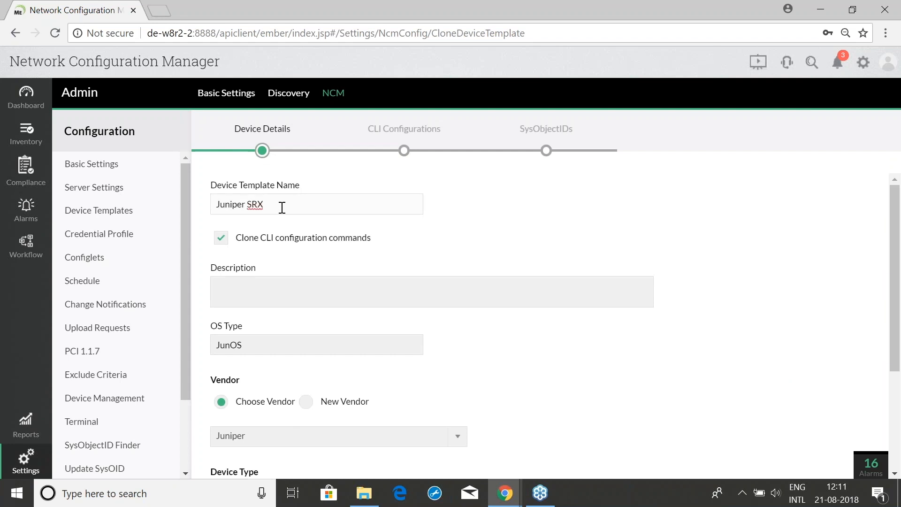
{"action": "type", "text": "test"}
Look through the existing vendors and switch the cloned template to the New Vendor option
{"action": "scroll", "coordinate": [277, 328], "scroll_direction": "down", "scroll_amount": 2}
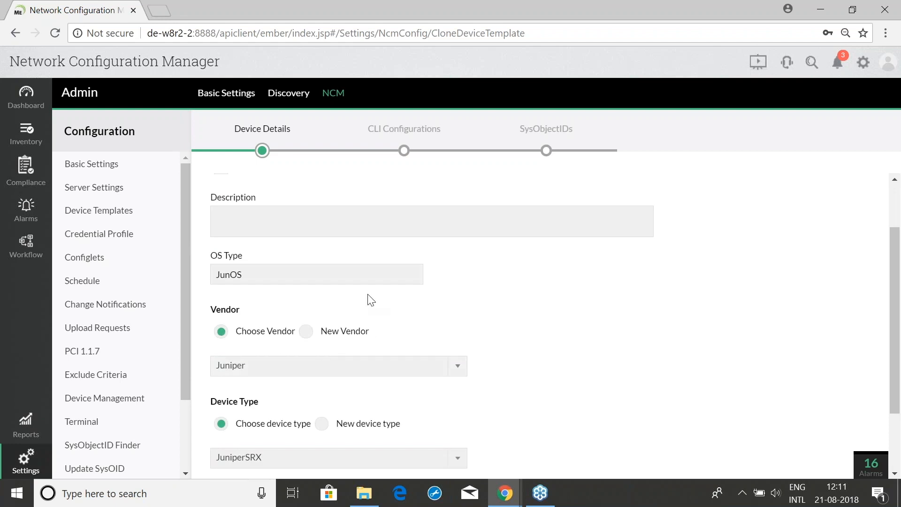
{"action": "scroll", "coordinate": [375, 343], "scroll_direction": "up", "scroll_amount": 2}
{"action": "scroll", "coordinate": [376, 345], "scroll_direction": "down", "scroll_amount": 3}
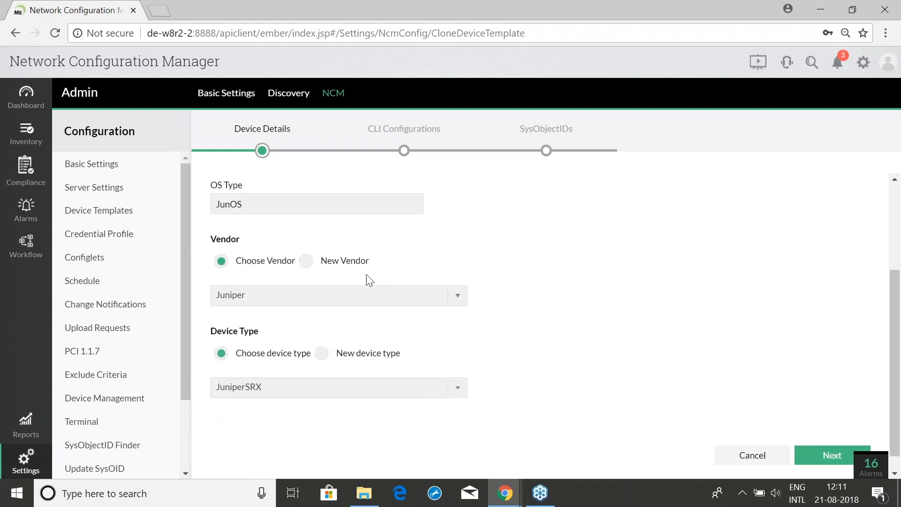
{"action": "left_click", "coordinate": [368, 305]}
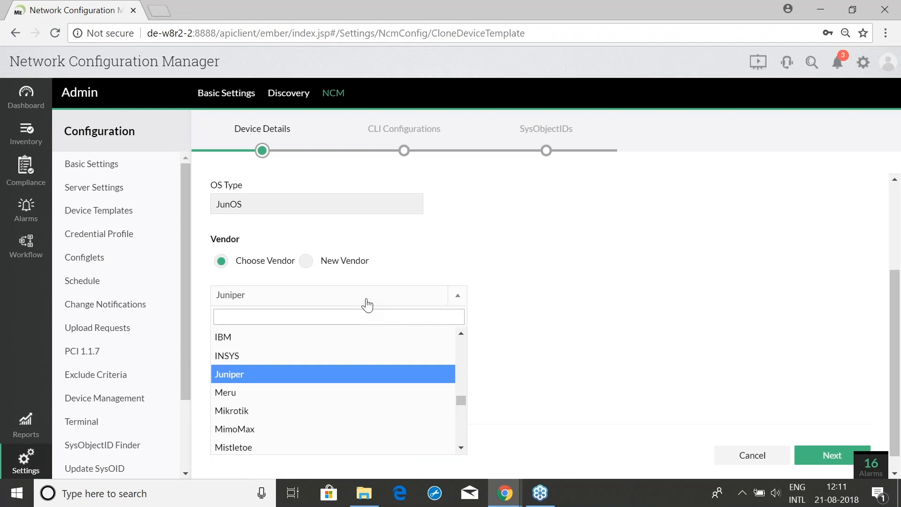
{"action": "scroll", "coordinate": [369, 358], "scroll_direction": "down", "scroll_amount": 4}
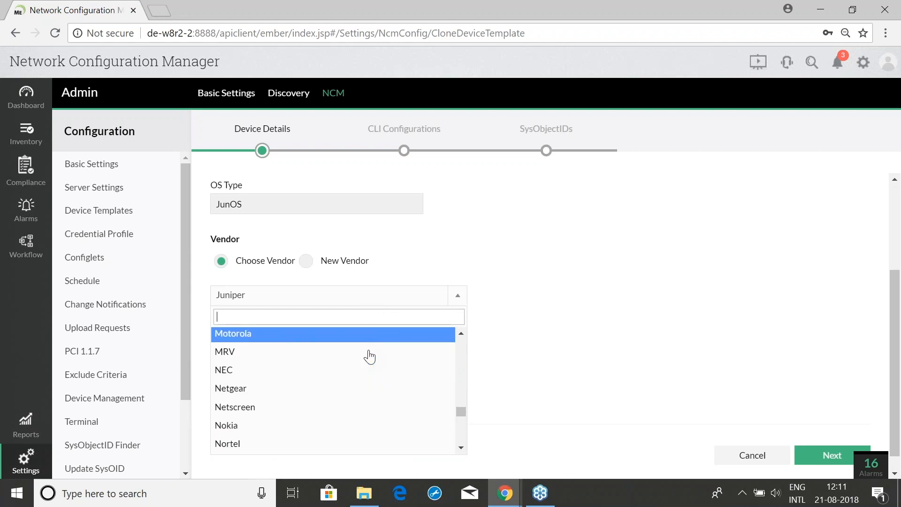
{"action": "scroll", "coordinate": [369, 358], "scroll_direction": "down", "scroll_amount": 2}
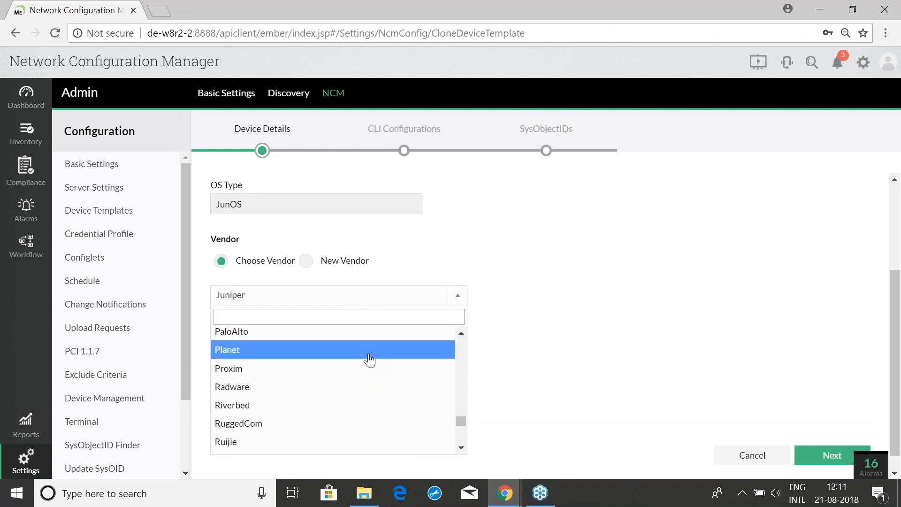
{"action": "left_click", "coordinate": [331, 267]}
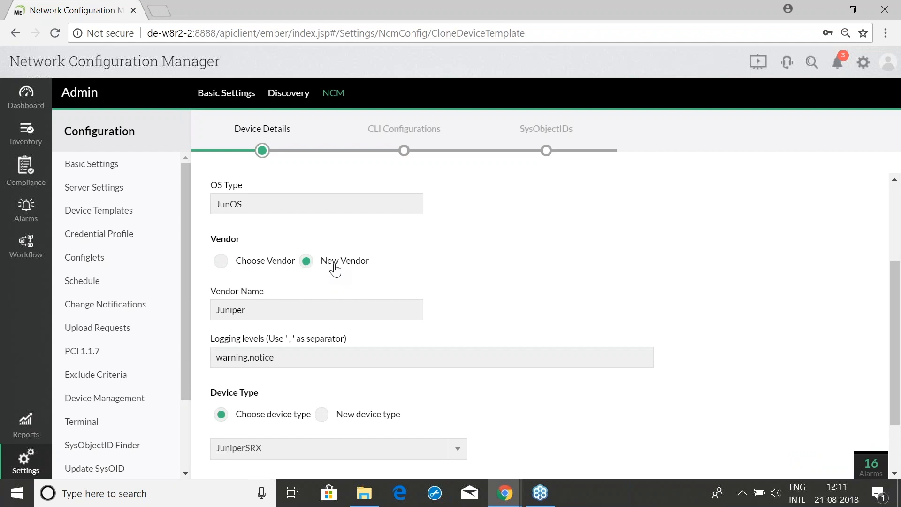
{"action": "scroll", "coordinate": [335, 270], "scroll_direction": "down", "scroll_amount": 2}
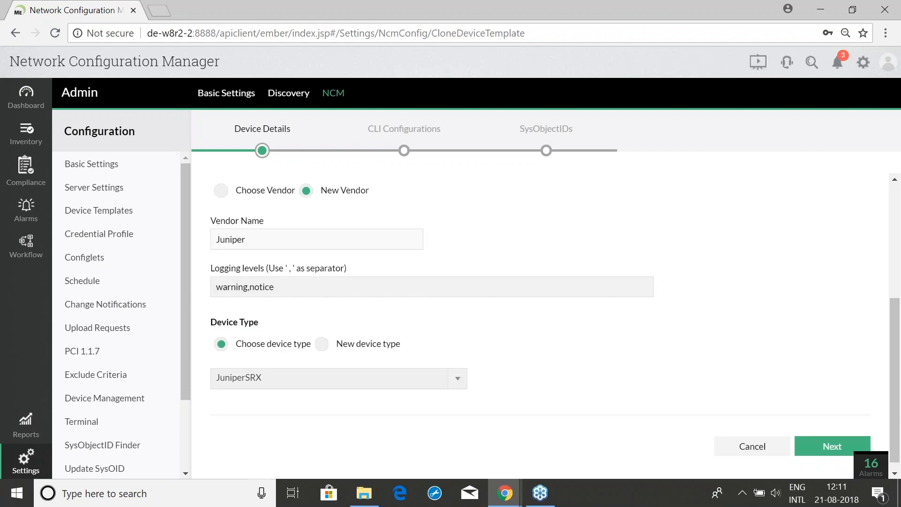
Choose JuniperRouter as the existing device type and continue to the CLI Configurations stage
{"action": "left_click", "coordinate": [282, 378]}
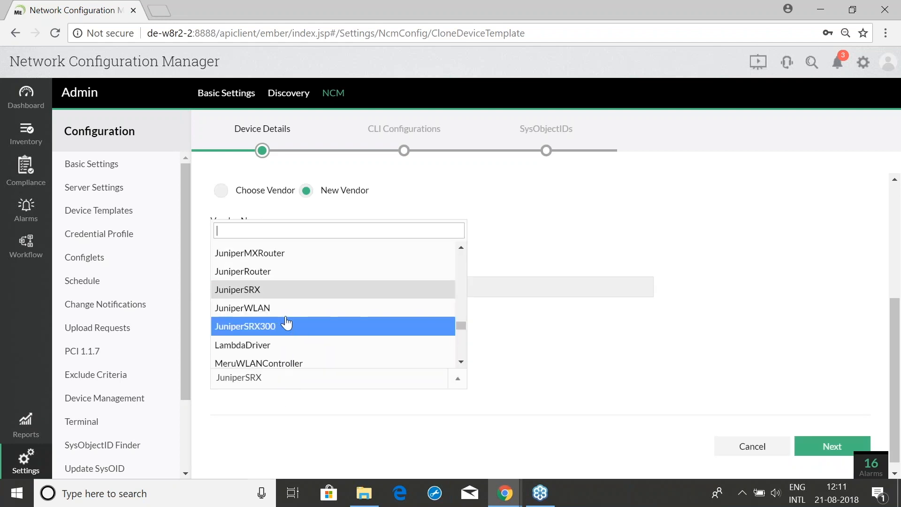
{"action": "scroll", "coordinate": [287, 323], "scroll_direction": "up", "scroll_amount": 3}
{"action": "left_click", "coordinate": [304, 348]}
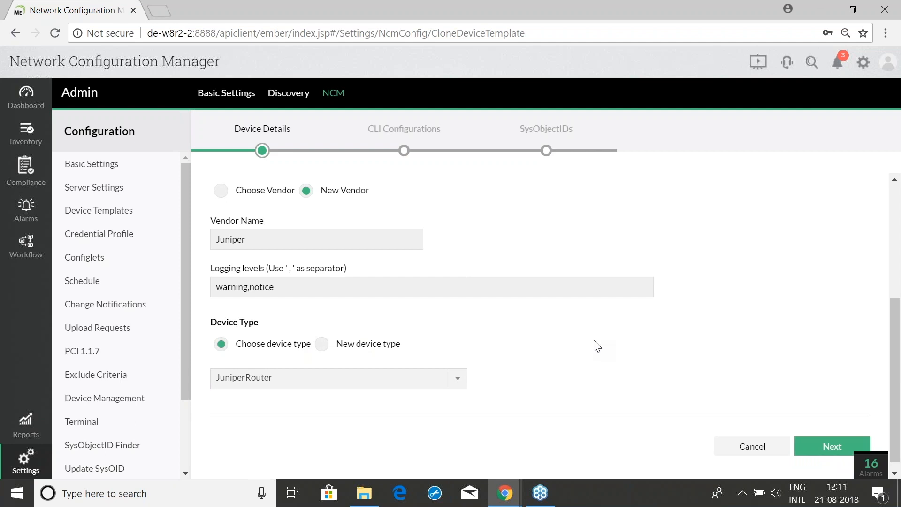
{"action": "left_click", "coordinate": [836, 436]}
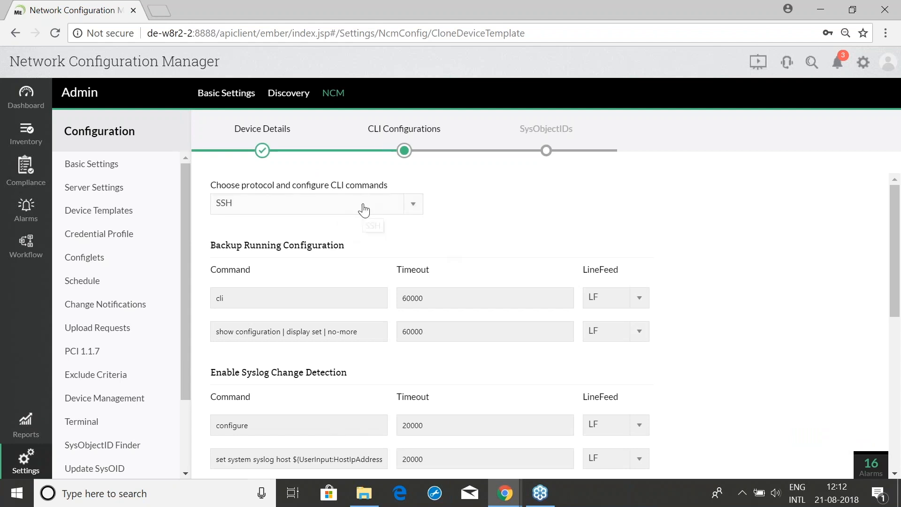
Review the clone's SSH protocol, backup and syslog change detection commands and timeouts, and continue to the SysObjectIDs stage
{"action": "scroll", "coordinate": [282, 305], "scroll_direction": "down", "scroll_amount": 2}
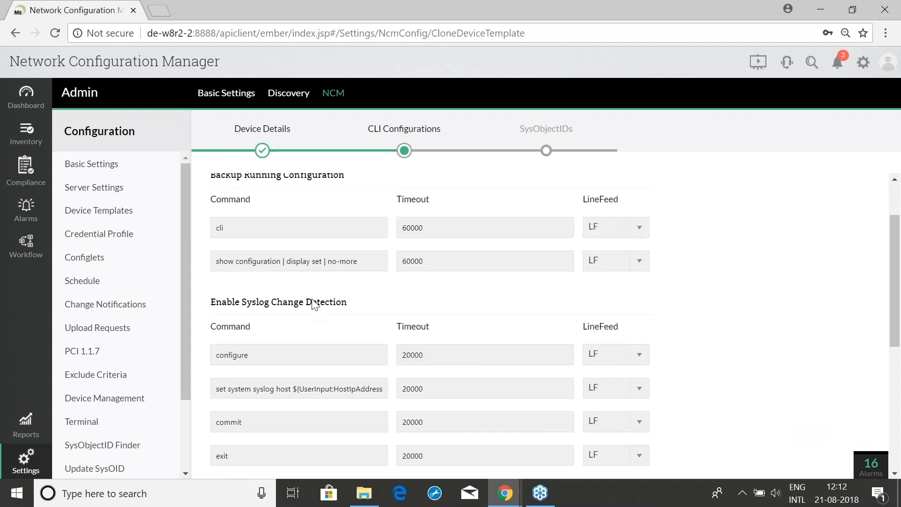
{"action": "scroll", "coordinate": [312, 309], "scroll_direction": "down", "scroll_amount": 3}
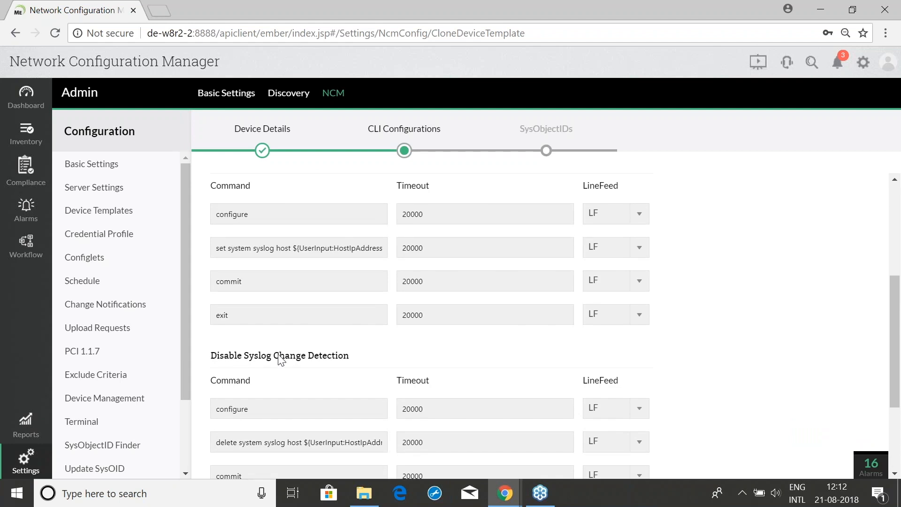
{"action": "scroll", "coordinate": [329, 281], "scroll_direction": "up", "scroll_amount": 5}
{"action": "left_click", "coordinate": [337, 211]}
{"action": "left_click", "coordinate": [337, 210]}
{"action": "left_click", "coordinate": [337, 211]}
{"action": "left_click", "coordinate": [337, 210]}
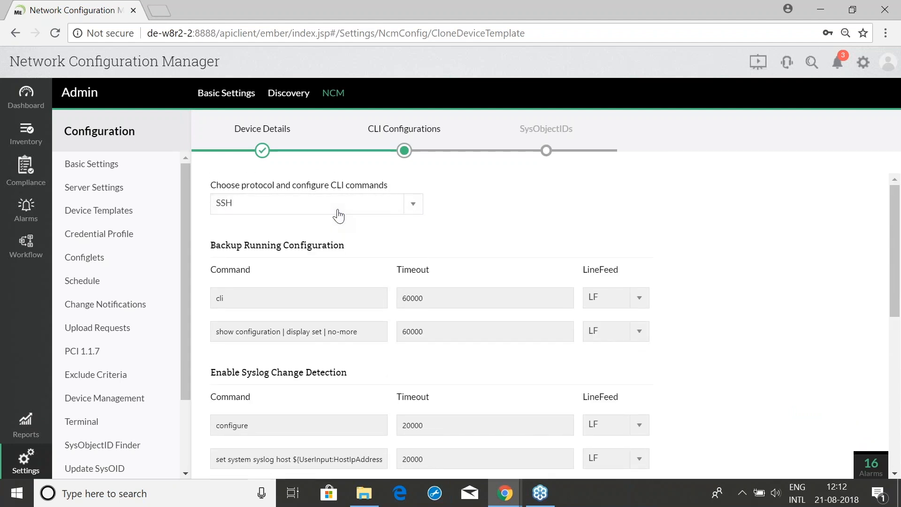
{"action": "left_click", "coordinate": [503, 291]}
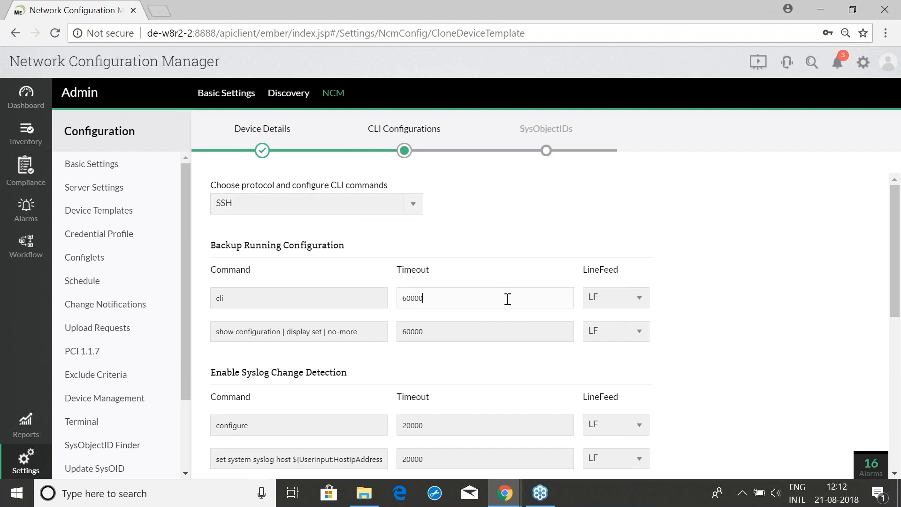
{"action": "scroll", "coordinate": [783, 333], "scroll_direction": "down", "scroll_amount": 7}
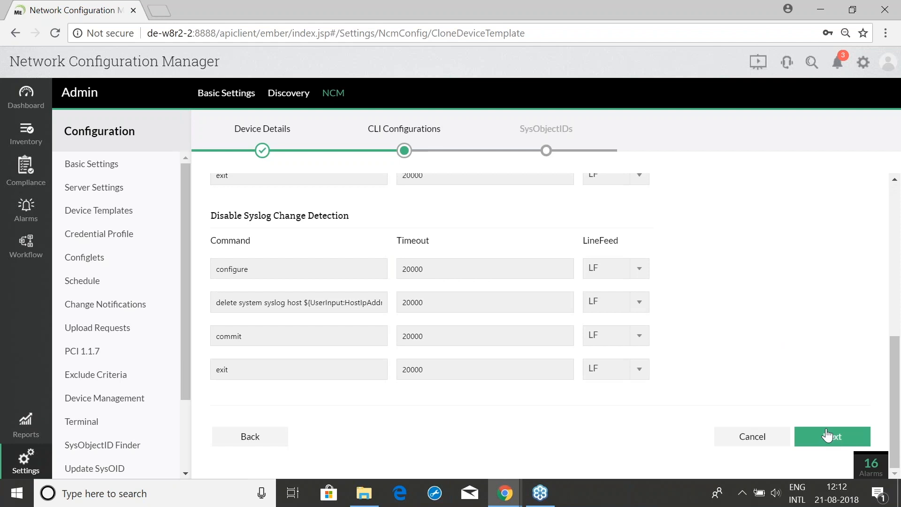
{"action": "left_click", "coordinate": [831, 436]}
Open the device query form for adding a SysObjectID and examine its hostname, timeout, retries and SNMP fields
{"action": "left_click", "coordinate": [298, 311]}
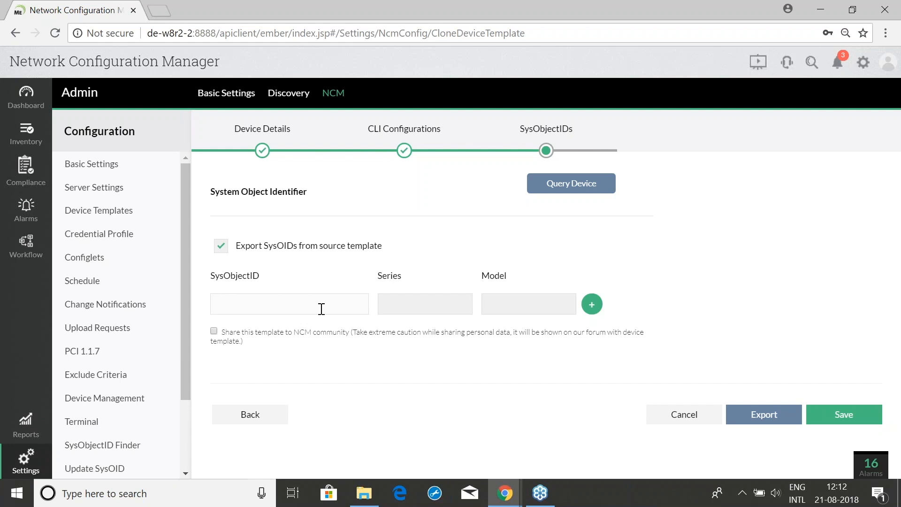
{"action": "left_click", "coordinate": [587, 184]}
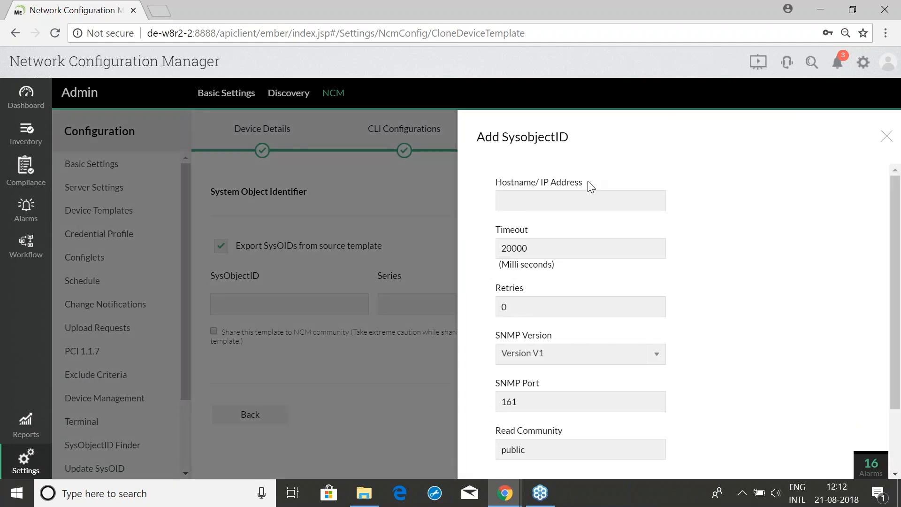
{"action": "left_click", "coordinate": [600, 201]}
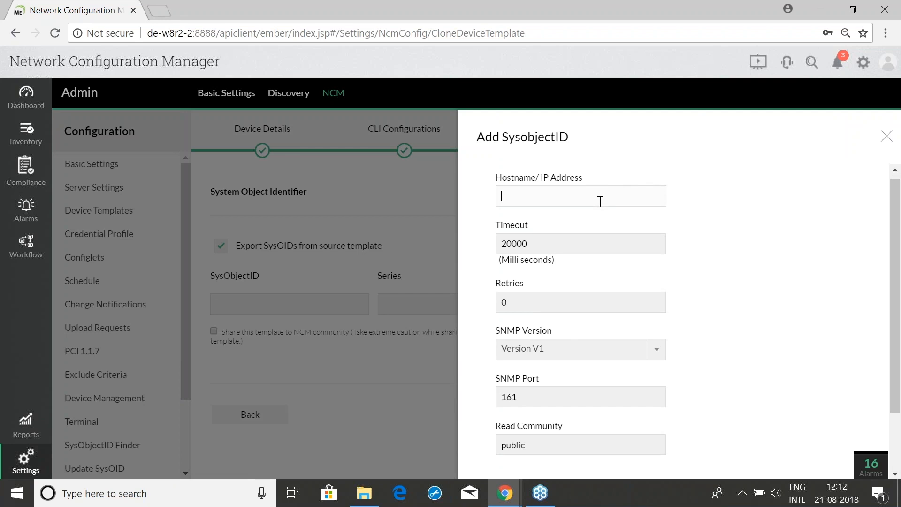
{"action": "scroll", "coordinate": [633, 244], "scroll_direction": "down", "scroll_amount": 3}
{"action": "scroll", "coordinate": [671, 292], "scroll_direction": "up", "scroll_amount": 3}
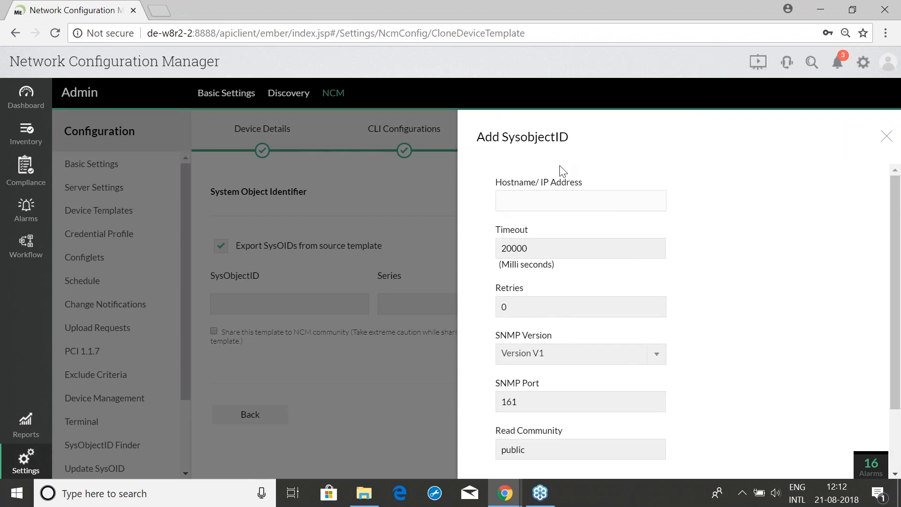
{"action": "scroll", "coordinate": [808, 297], "scroll_direction": "down", "scroll_amount": 3}
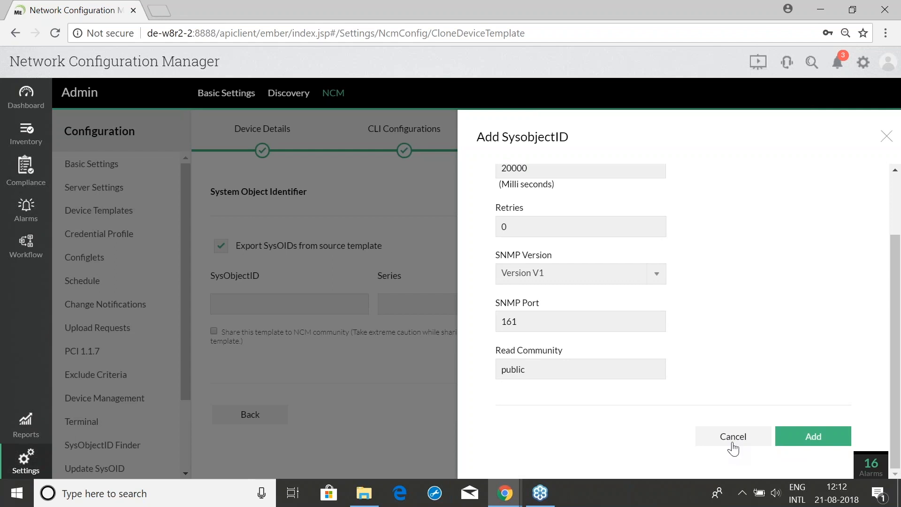
Cancel adding the SysObjectID and leave the template clone for the full device templates list
{"action": "left_click", "coordinate": [728, 440]}
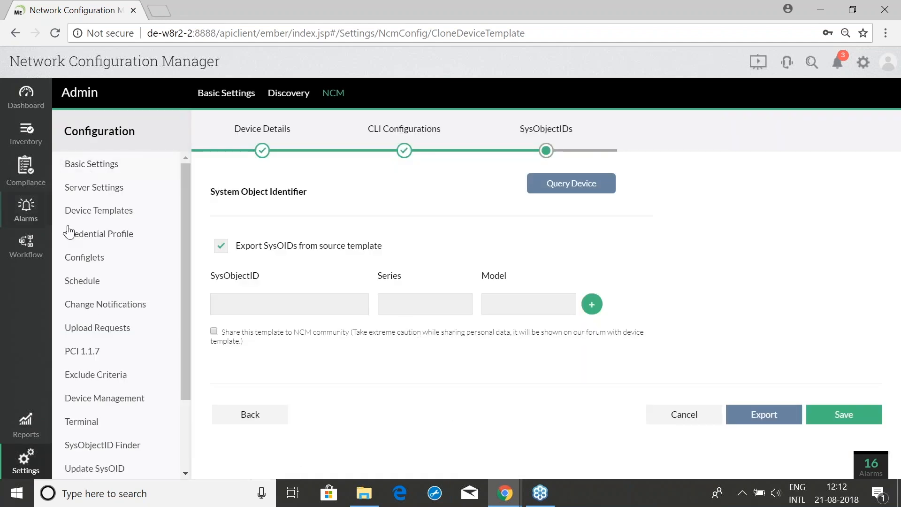
{"action": "left_click", "coordinate": [84, 216]}
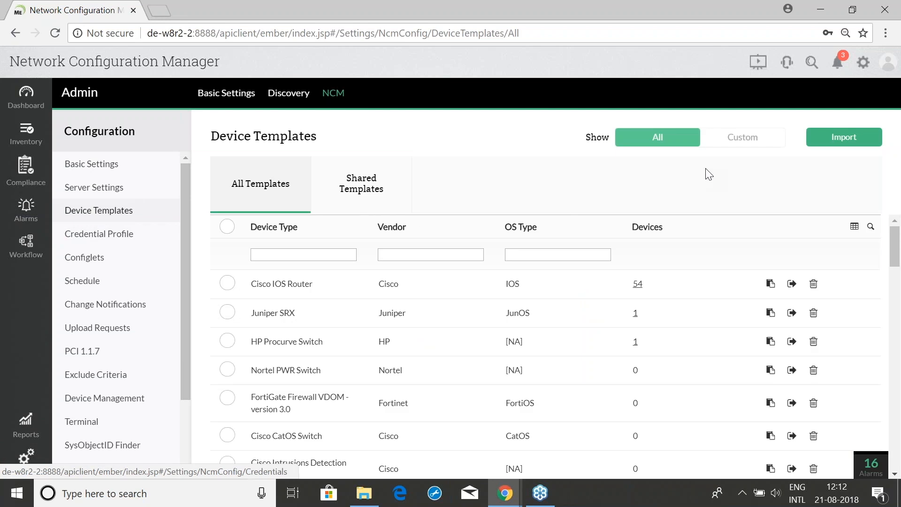
Look through the custom device templates, return to all templates, and open the shared templates list
{"action": "left_click", "coordinate": [728, 145]}
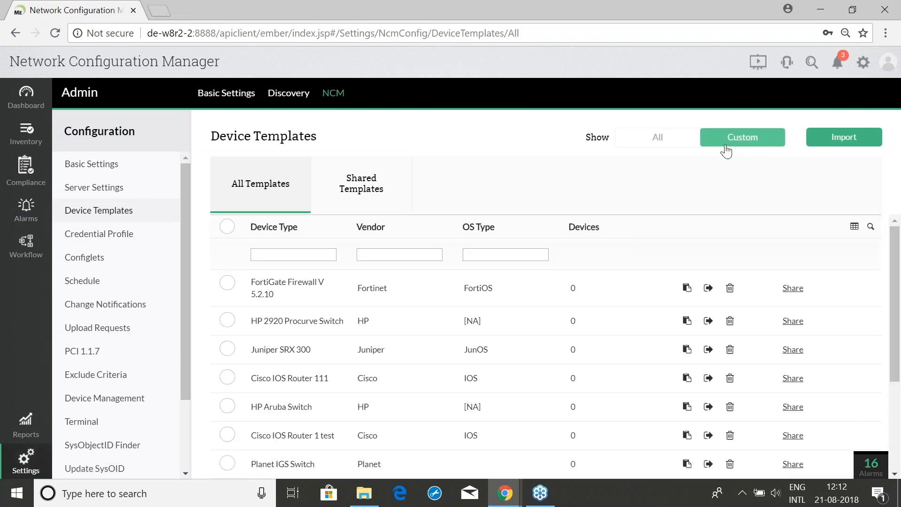
{"action": "scroll", "coordinate": [469, 319], "scroll_direction": "down", "scroll_amount": 3}
{"action": "scroll", "coordinate": [492, 311], "scroll_direction": "up", "scroll_amount": 3}
{"action": "left_click", "coordinate": [629, 145]}
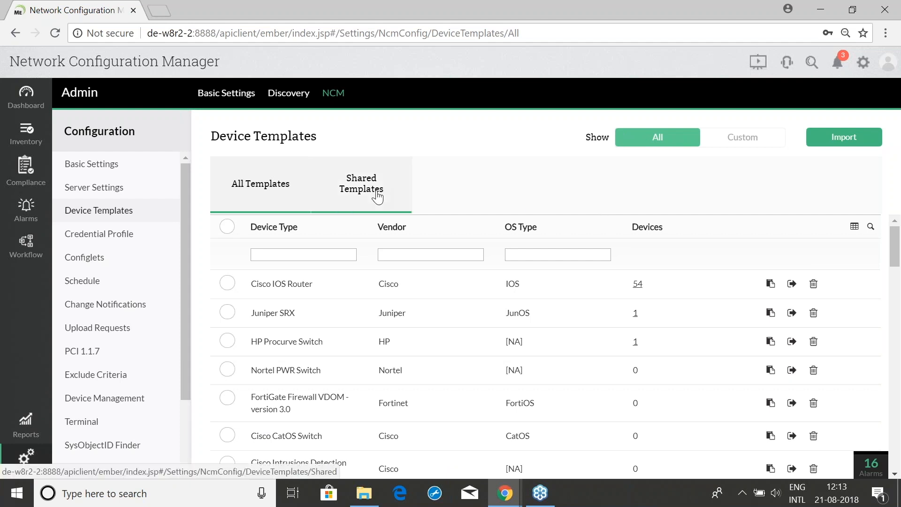
{"action": "left_click", "coordinate": [378, 198]}
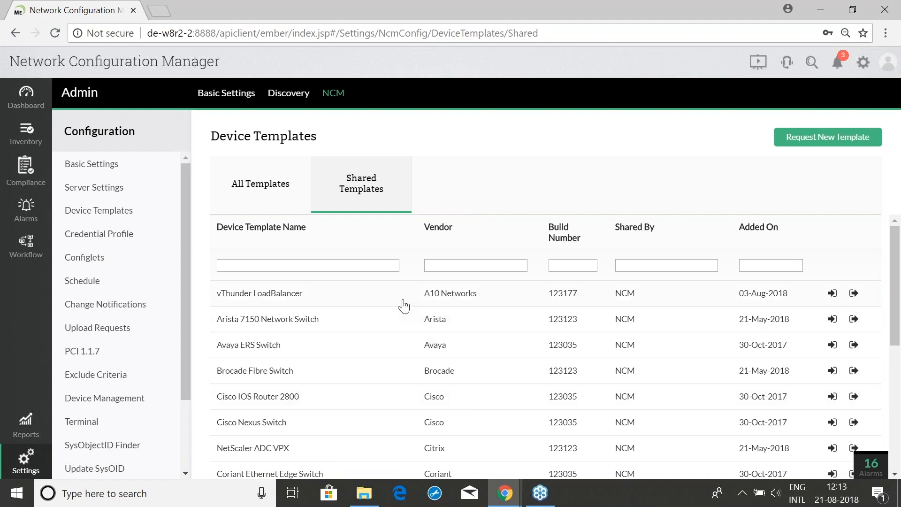
{"action": "mouse_move", "coordinate": [511, 495]}
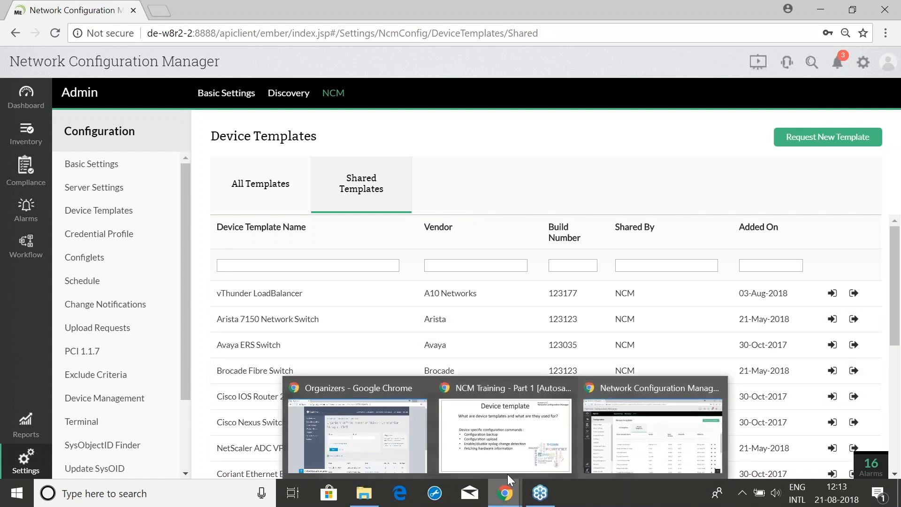
{"action": "left_click", "coordinate": [507, 443]}
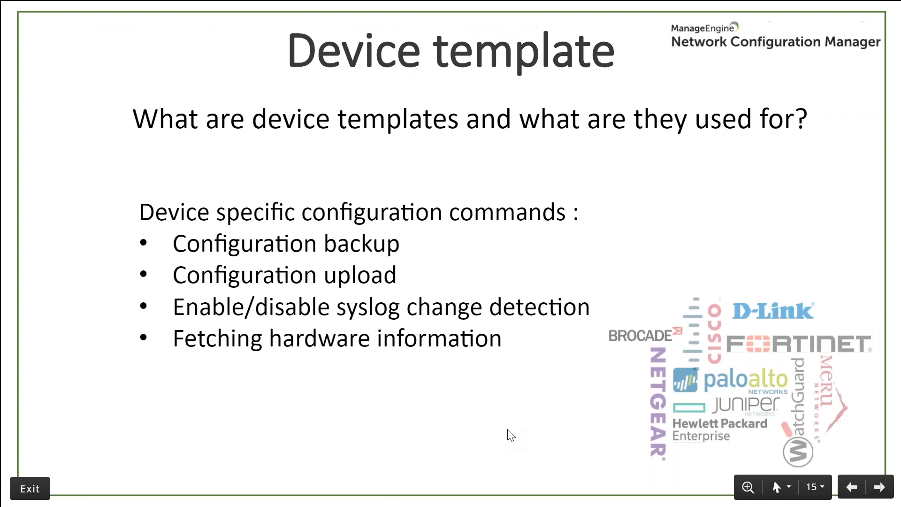
{"action": "key", "text": "Right"}
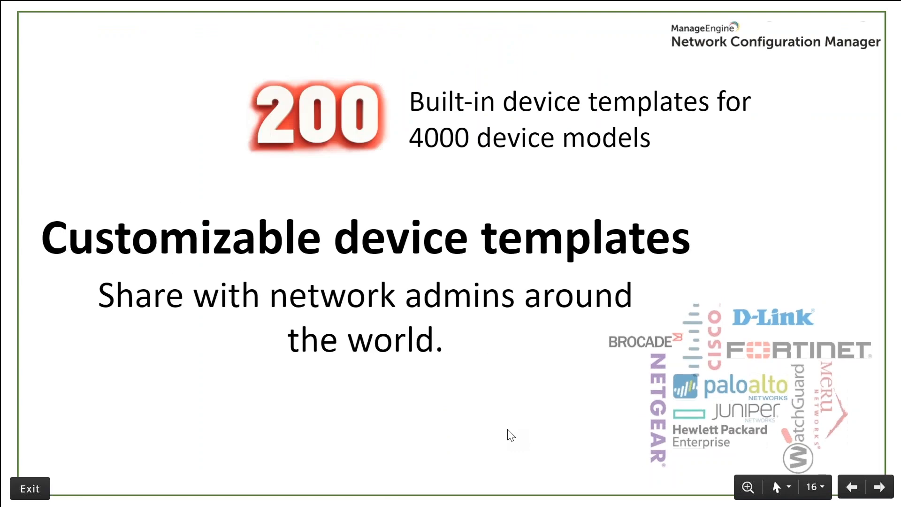
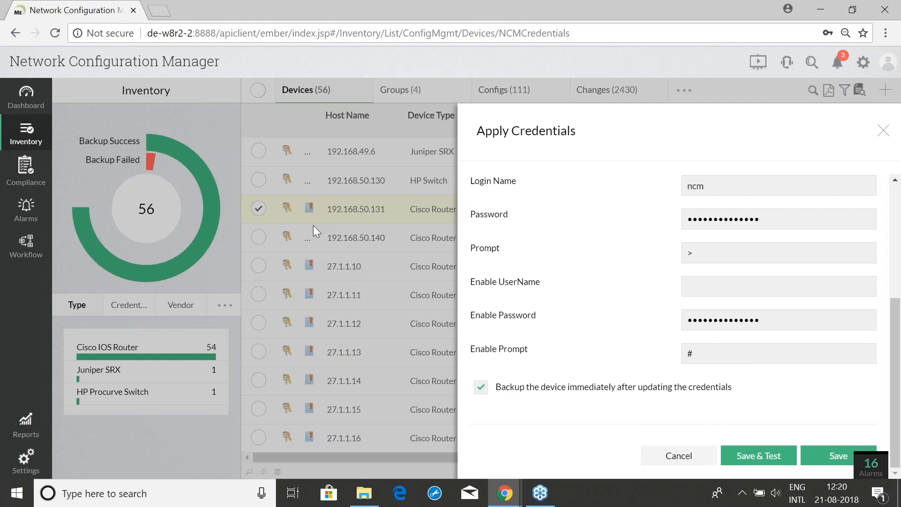
Examine the credential profiles available for device 192.168.50.131 without choosing one
{"action": "scroll", "coordinate": [704, 317], "scroll_direction": "up", "scroll_amount": 5}
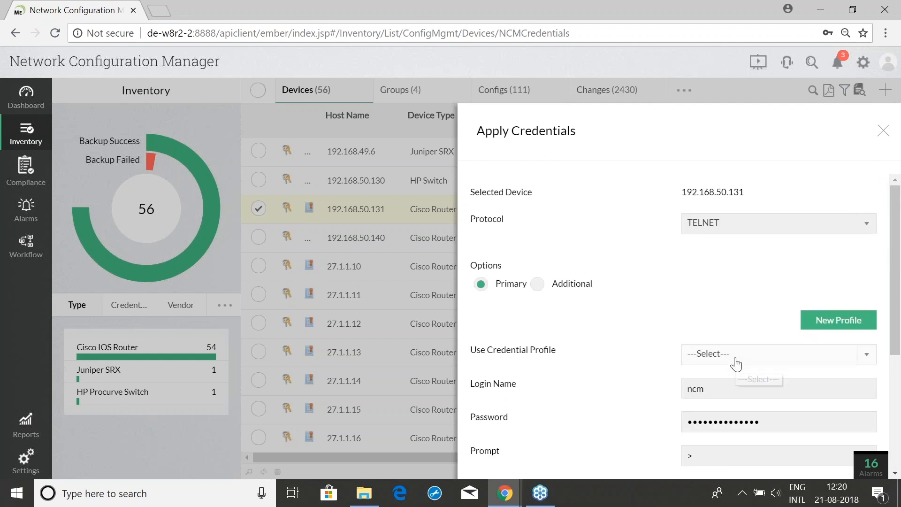
{"action": "left_click", "coordinate": [735, 363]}
{"action": "scroll", "coordinate": [737, 305], "scroll_direction": "down", "scroll_amount": 1}
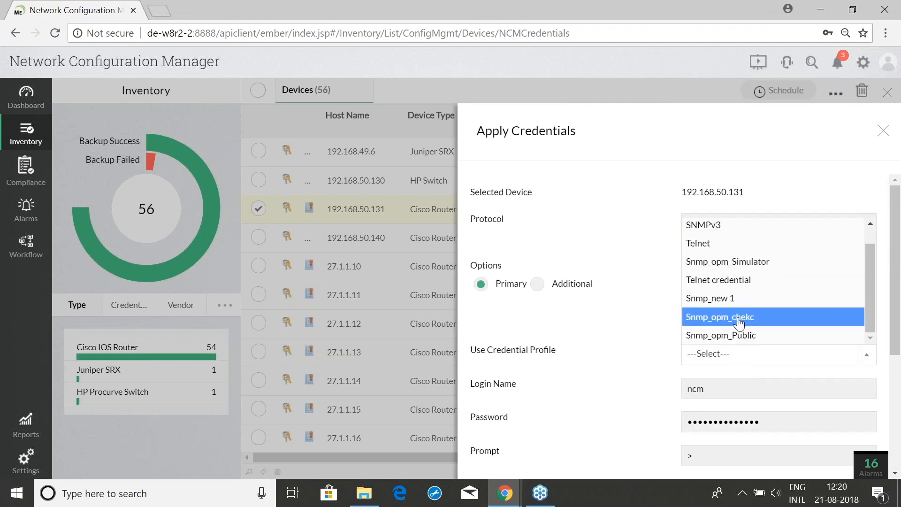
{"action": "scroll", "coordinate": [732, 296], "scroll_direction": "up", "scroll_amount": 1}
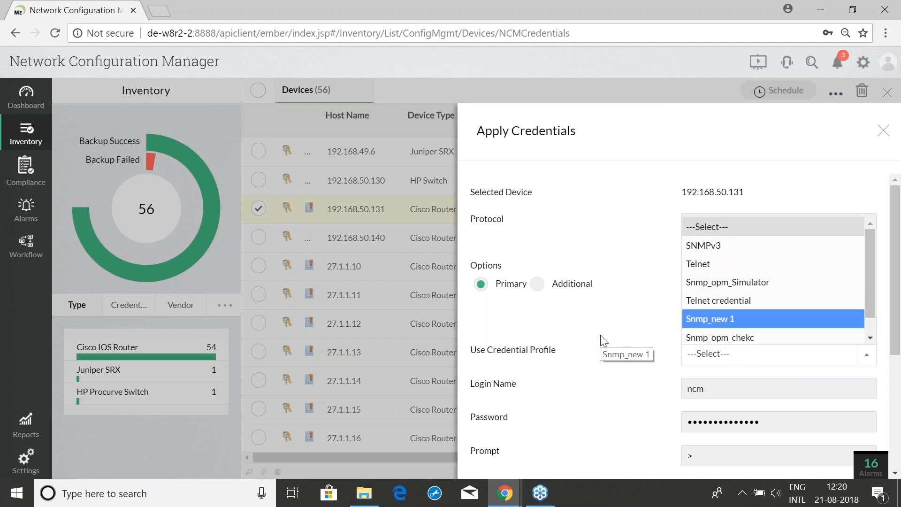
{"action": "left_click", "coordinate": [673, 334]}
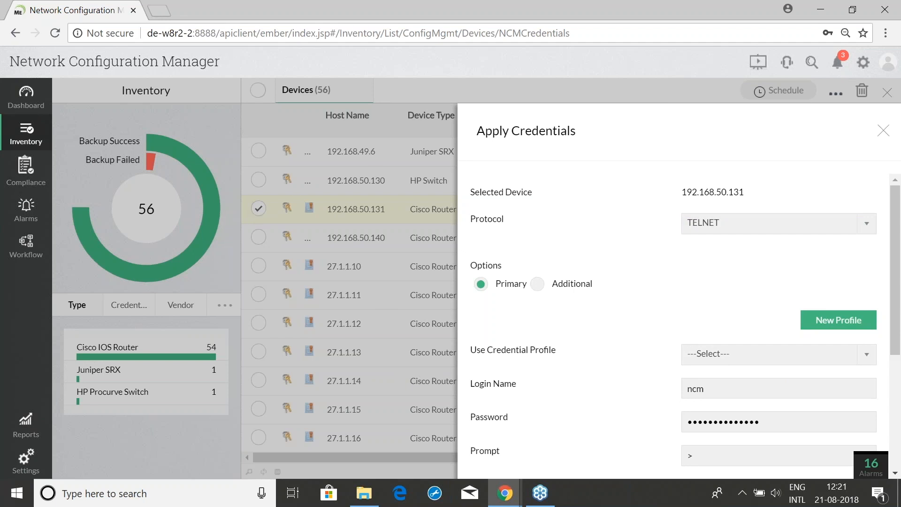
Review the remaining credential fields, then cancel Apply Credentials and clear the selection of device 192.168.50.131
{"action": "scroll", "coordinate": [569, 245], "scroll_direction": "down", "scroll_amount": 5}
{"action": "scroll", "coordinate": [750, 422], "scroll_direction": "up", "scroll_amount": 5}
{"action": "scroll", "coordinate": [760, 448], "scroll_direction": "down", "scroll_amount": 5}
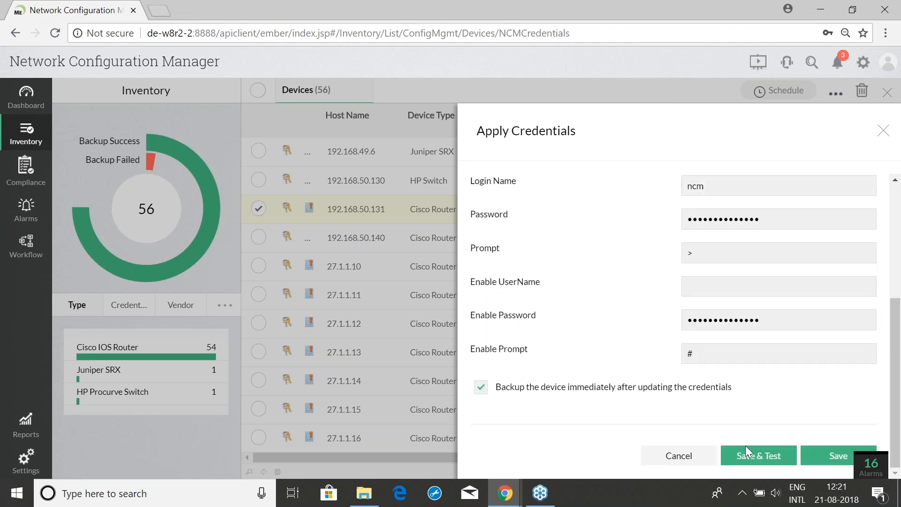
{"action": "left_click", "coordinate": [692, 454]}
{"action": "left_click", "coordinate": [262, 210]}
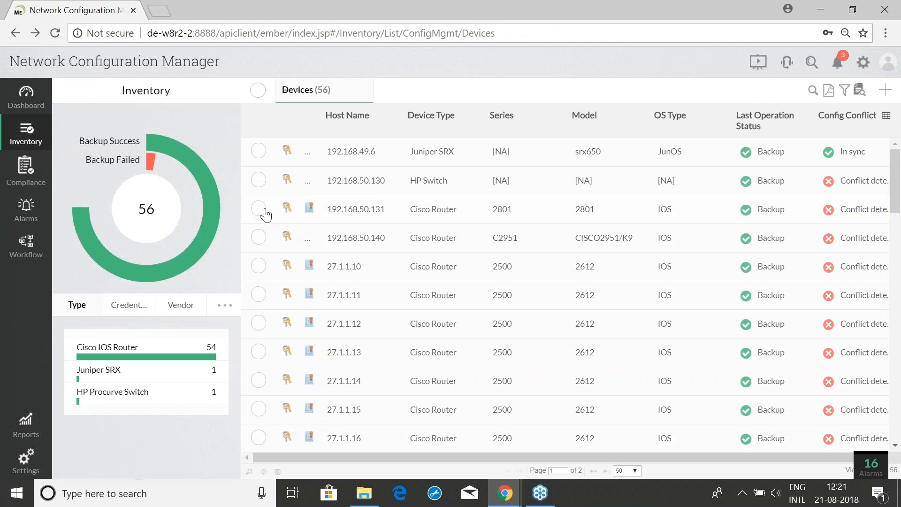
{"action": "mouse_move", "coordinate": [504, 498]}
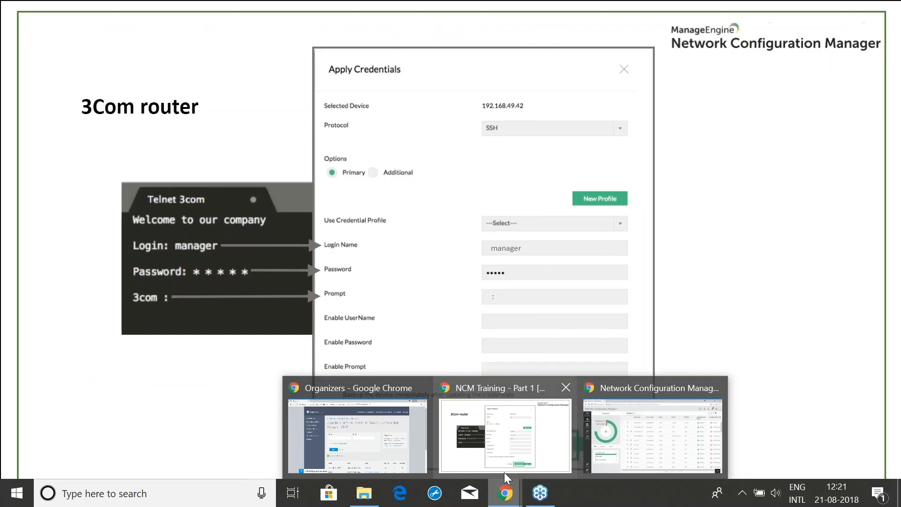
{"action": "left_click", "coordinate": [500, 459]}
{"action": "left_click", "coordinate": [483, 437]}
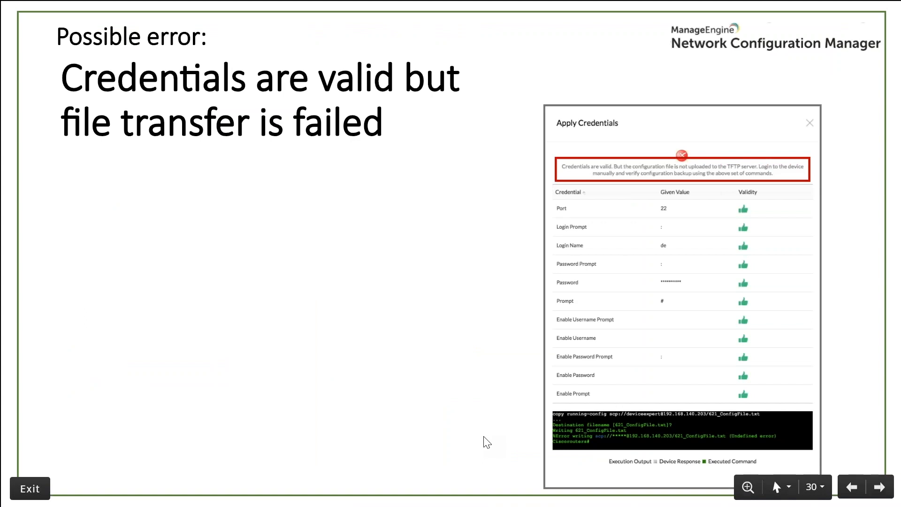
{"action": "left_click", "coordinate": [484, 437]}
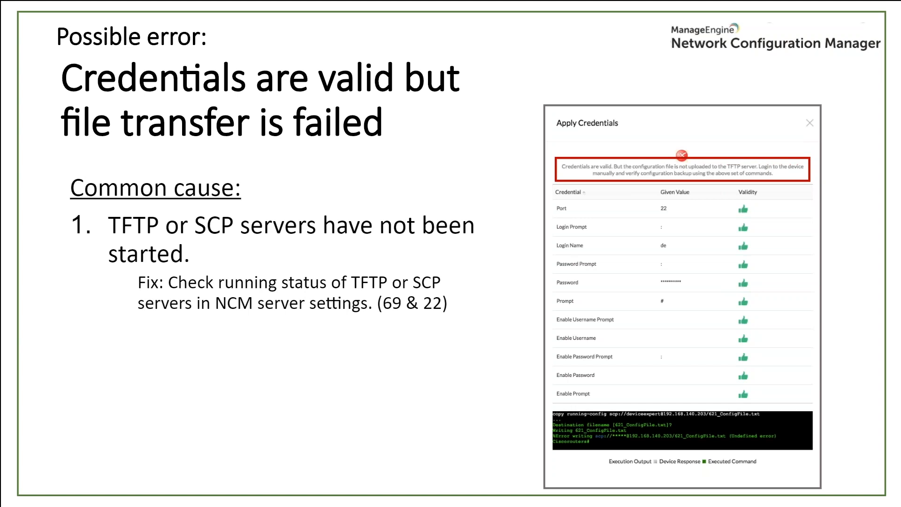
{"action": "key", "text": "Right"}
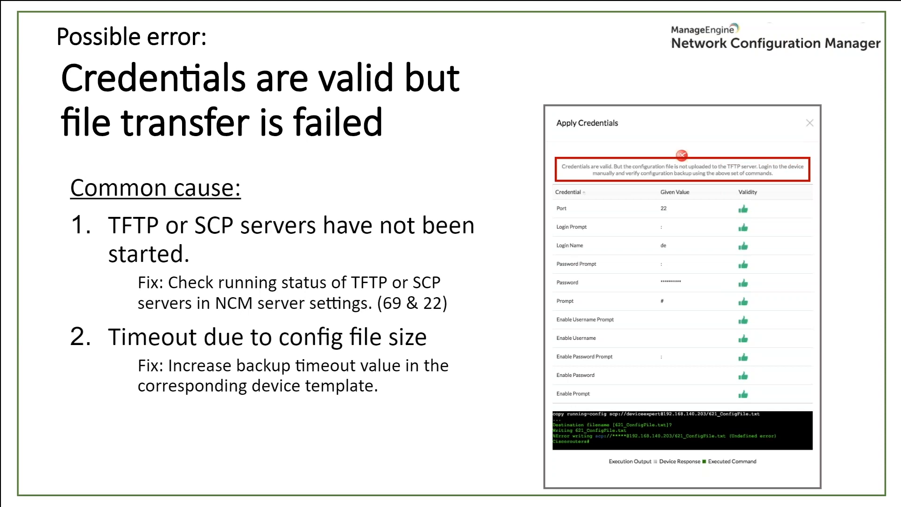
Switch back to Network Configuration Manager and open the Server Settings of the NCM configuration
{"action": "key", "text": "alt+Tab"}
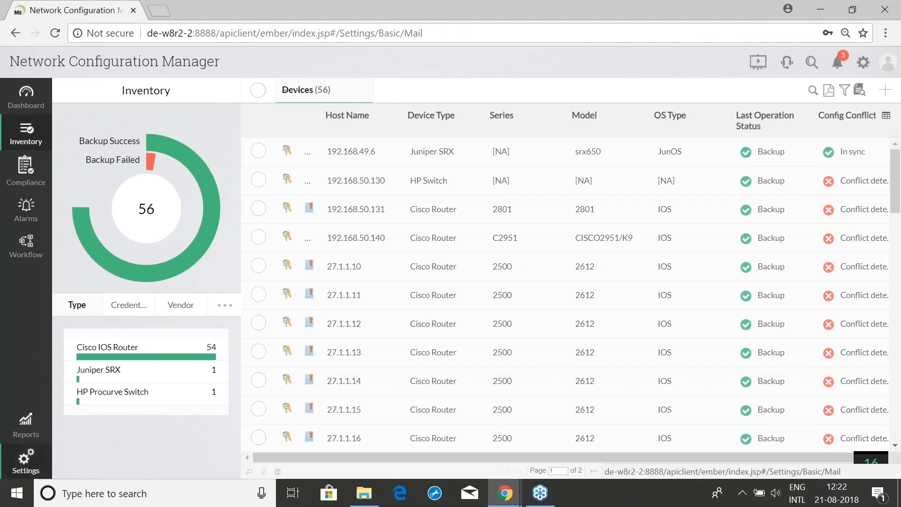
{"action": "left_click", "coordinate": [29, 461]}
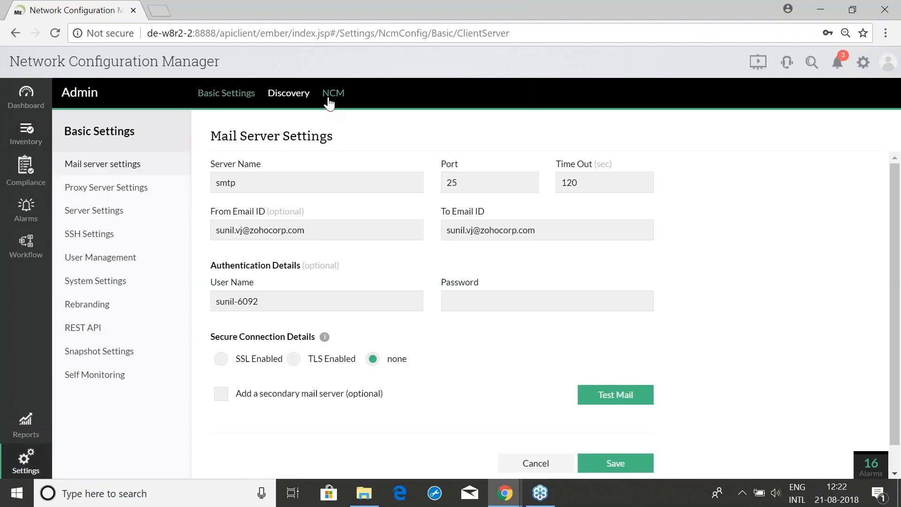
{"action": "left_click", "coordinate": [329, 105]}
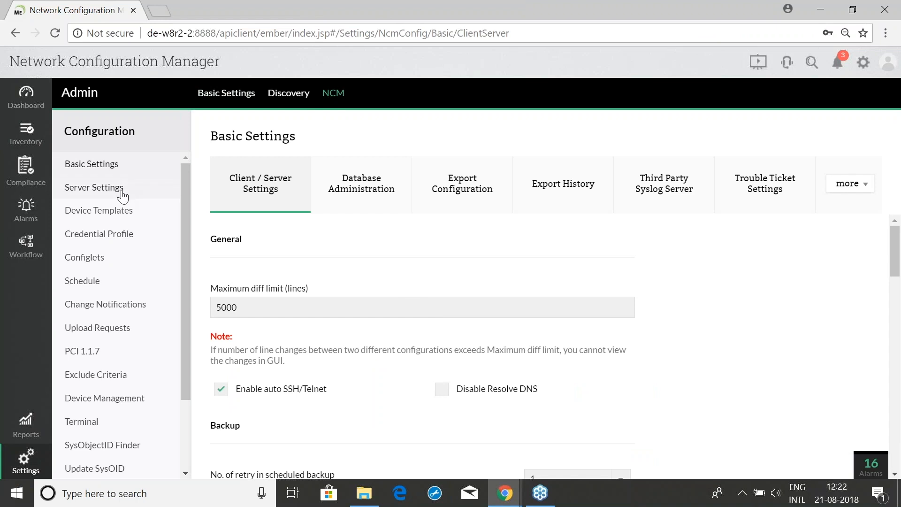
{"action": "left_click", "coordinate": [121, 190]}
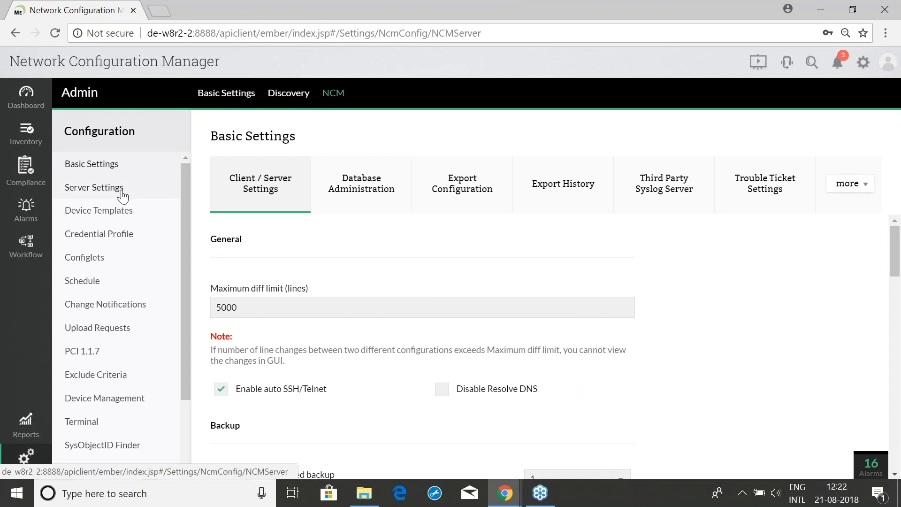
Examine the running status, ports and service operations of the TFTP, SCP and Syslog servers
{"action": "scroll", "coordinate": [299, 211], "scroll_direction": "down", "scroll_amount": 5}
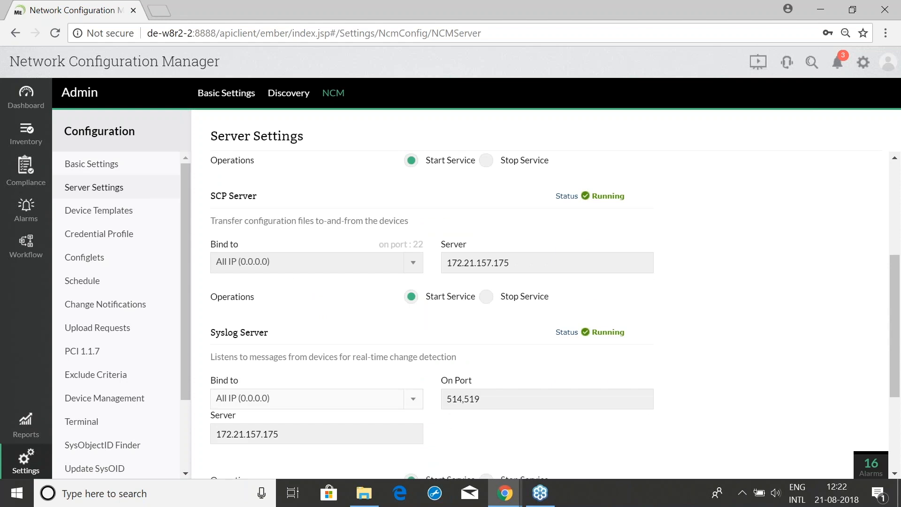
{"action": "scroll", "coordinate": [656, 298], "scroll_direction": "down", "scroll_amount": 3}
{"action": "scroll", "coordinate": [656, 294], "scroll_direction": "up", "scroll_amount": 3}
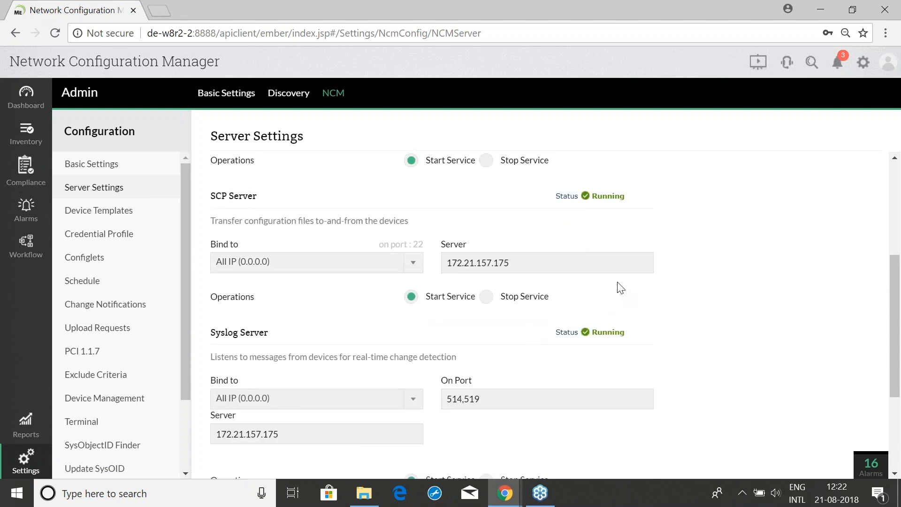
{"action": "scroll", "coordinate": [610, 298], "scroll_direction": "up", "scroll_amount": 3}
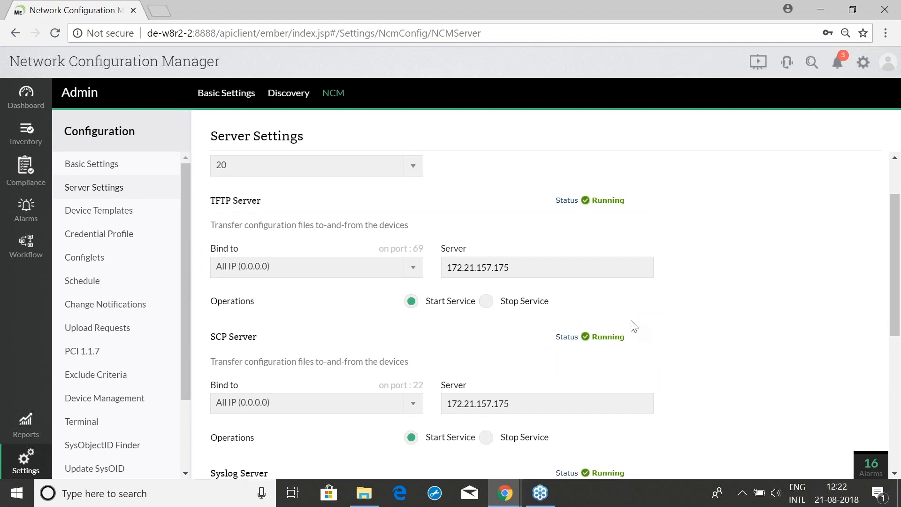
{"action": "scroll", "coordinate": [548, 356], "scroll_direction": "down", "scroll_amount": 2}
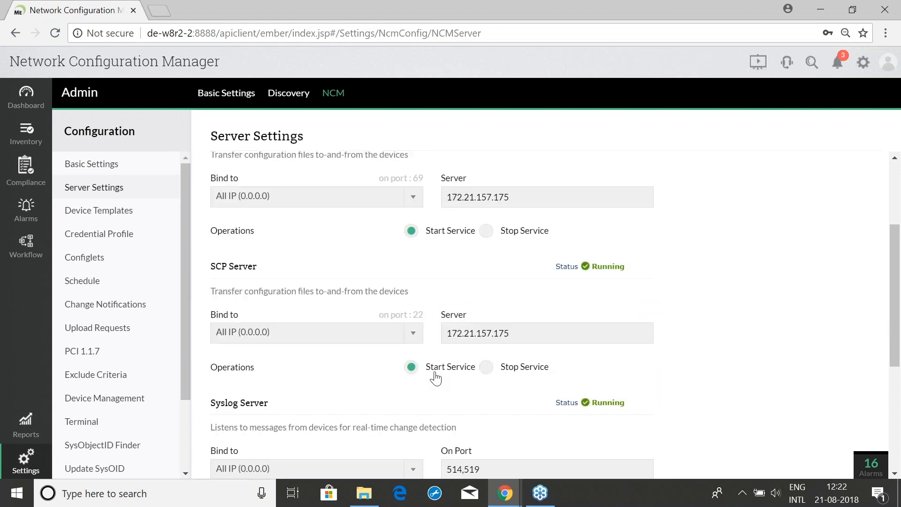
{"action": "scroll", "coordinate": [509, 374], "scroll_direction": "down", "scroll_amount": 5}
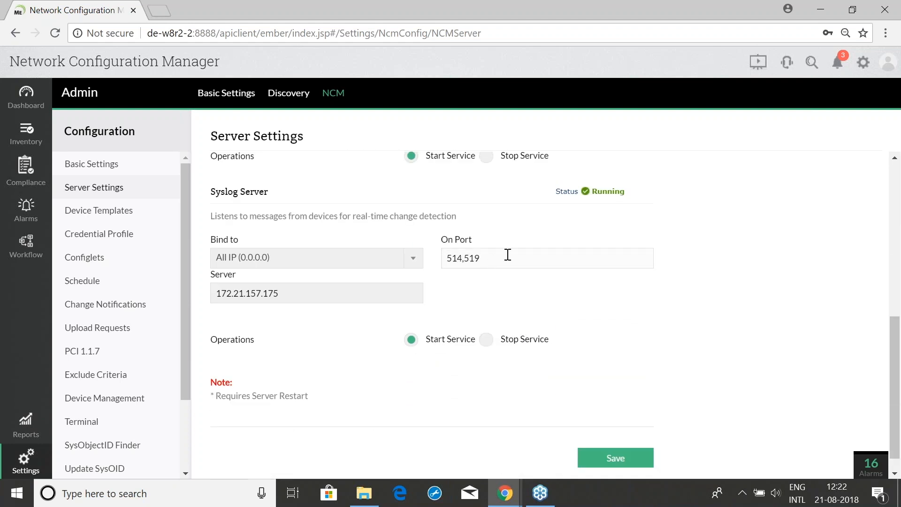
{"action": "left_click", "coordinate": [507, 255]}
{"action": "scroll", "coordinate": [605, 406], "scroll_direction": "down", "scroll_amount": 1}
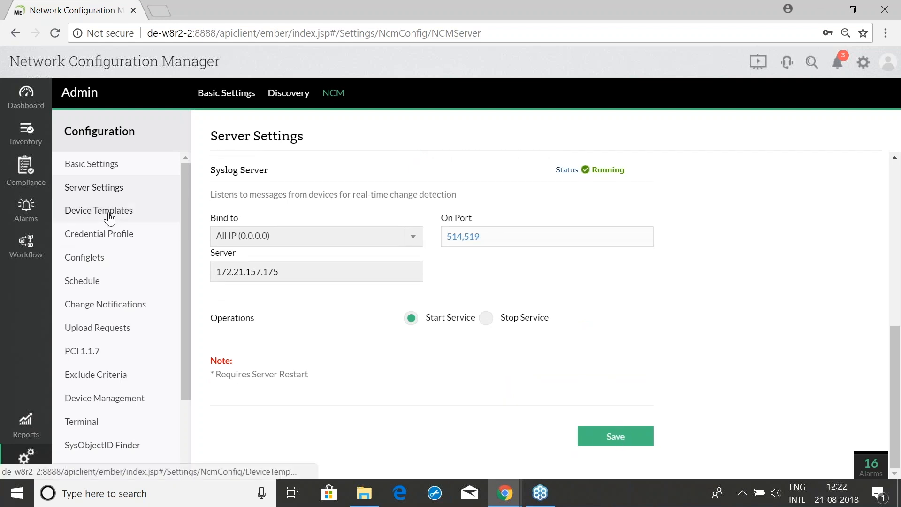
Open the Juniper SRX device template and find its Backup Running Configuration commands
{"action": "left_click", "coordinate": [109, 217]}
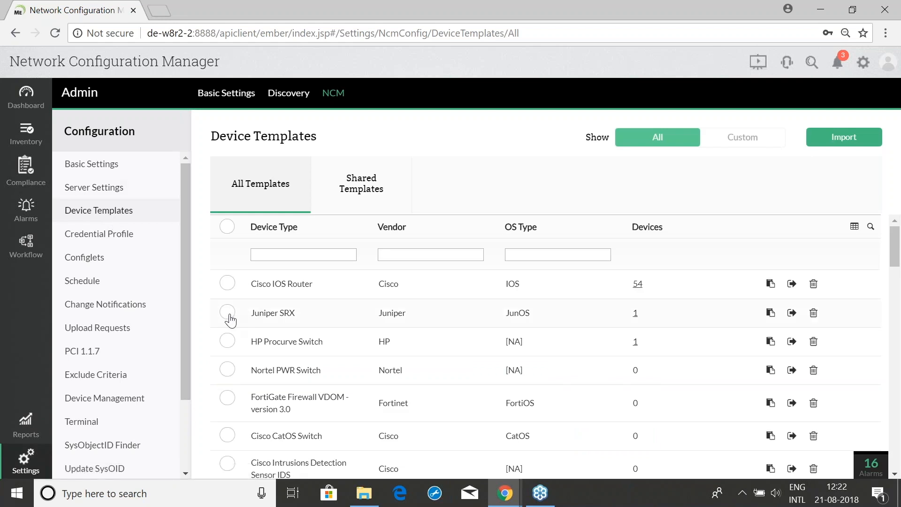
{"action": "left_click", "coordinate": [264, 317]}
{"action": "scroll", "coordinate": [492, 287], "scroll_direction": "down", "scroll_amount": 5}
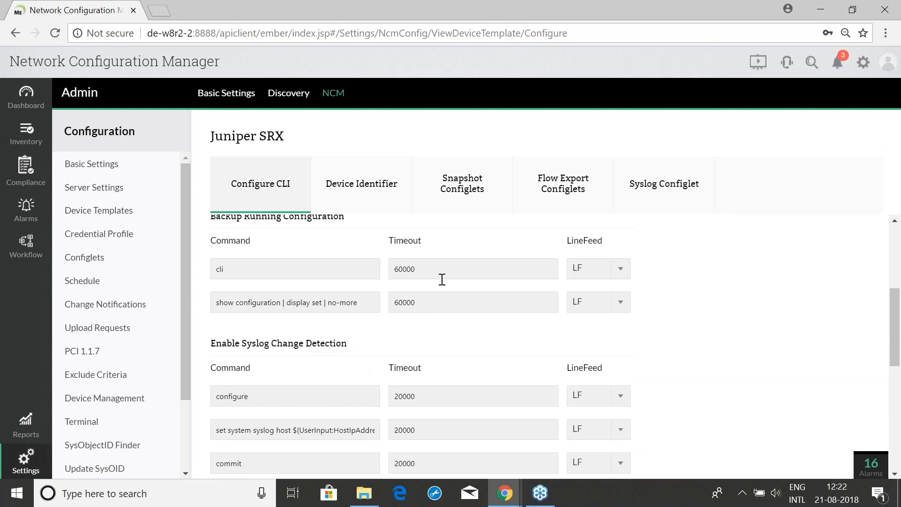
Set the timeout of the "show configuration | display set | no-more" backup command to 70000
{"action": "left_click", "coordinate": [418, 303]}
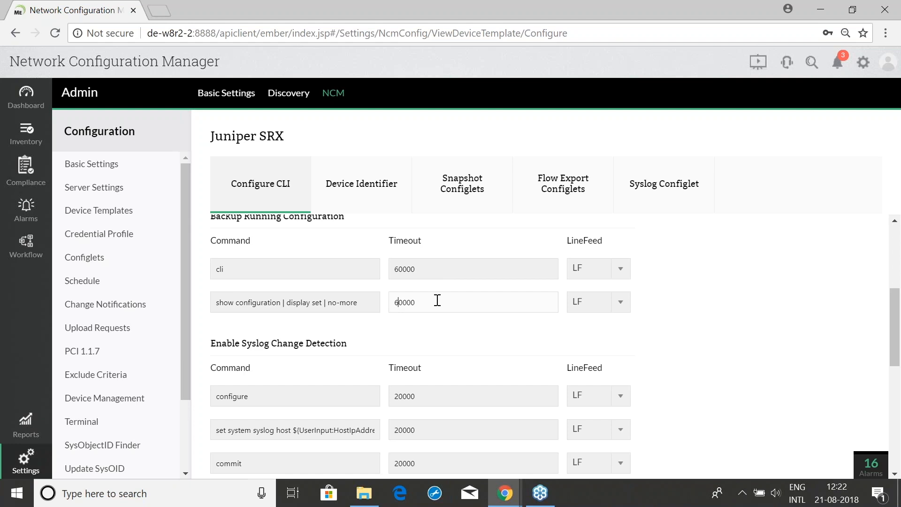
{"action": "key", "text": "BackSpace"}
{"action": "type", "text": "77"}
{"action": "key", "text": "BackSpace"}
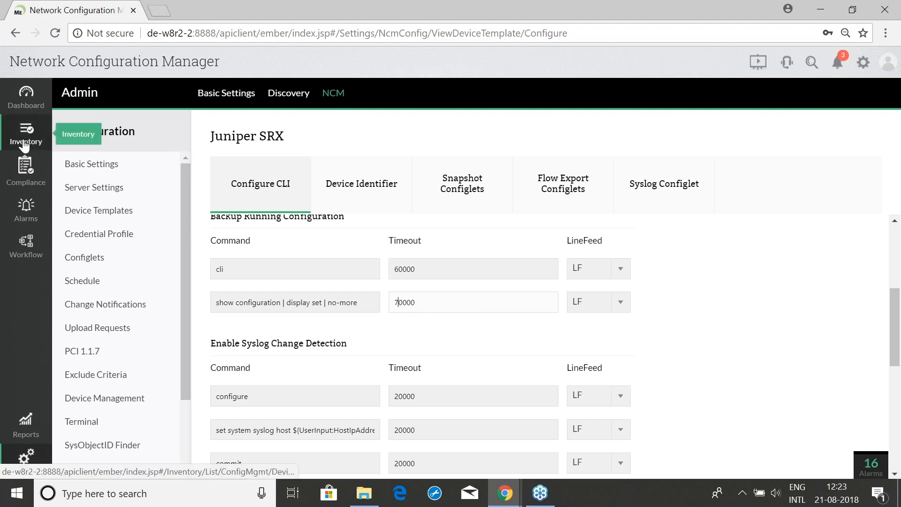
Open the device inventory, and in the NCM Training presentation advance to the complete bullet list of the Configuration backup slide
{"action": "left_click", "coordinate": [25, 144]}
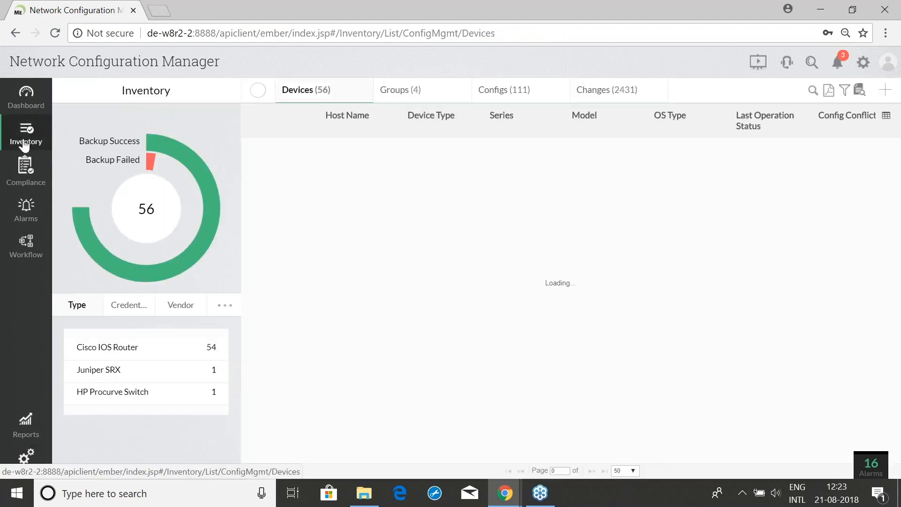
{"action": "mouse_move", "coordinate": [505, 501]}
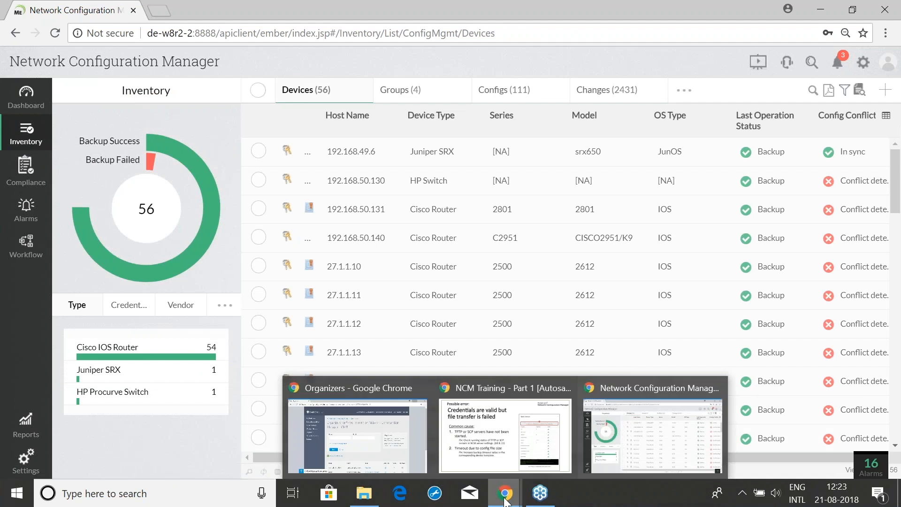
{"action": "left_click", "coordinate": [492, 457]}
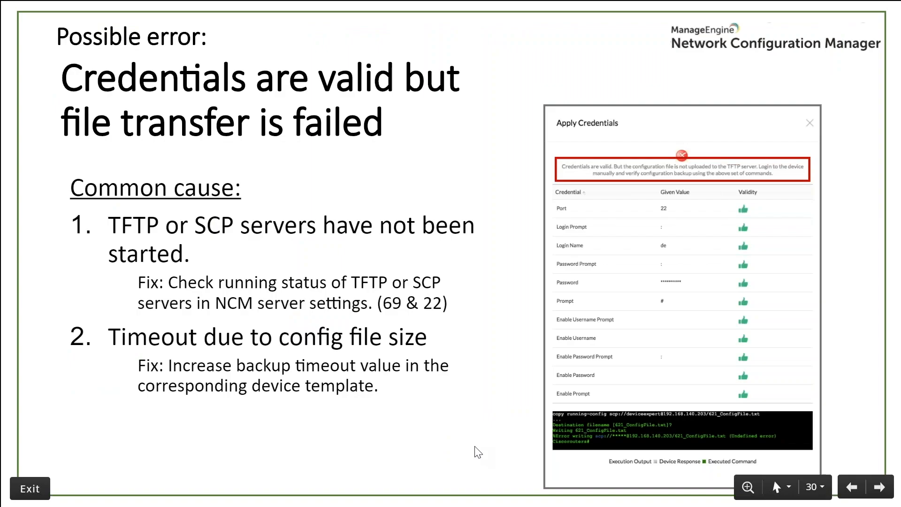
{"action": "key", "text": "Right"}
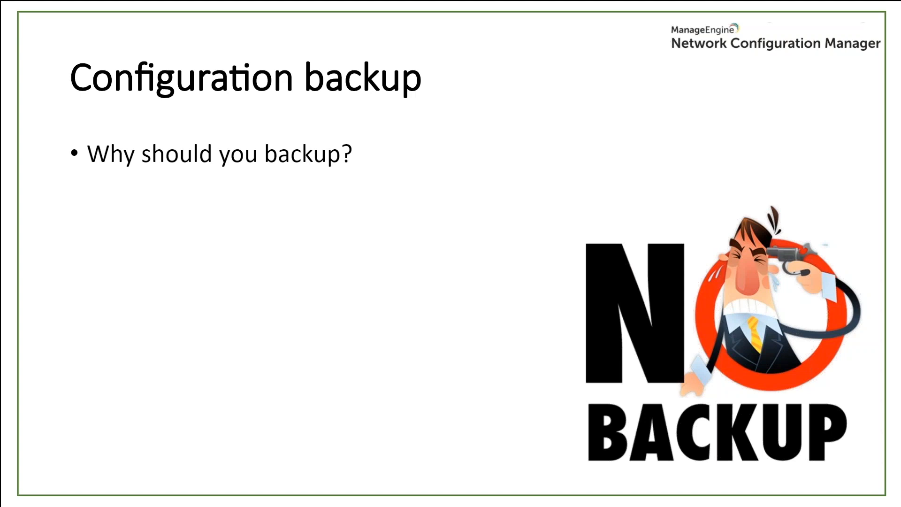
{"action": "key", "text": "Right"}
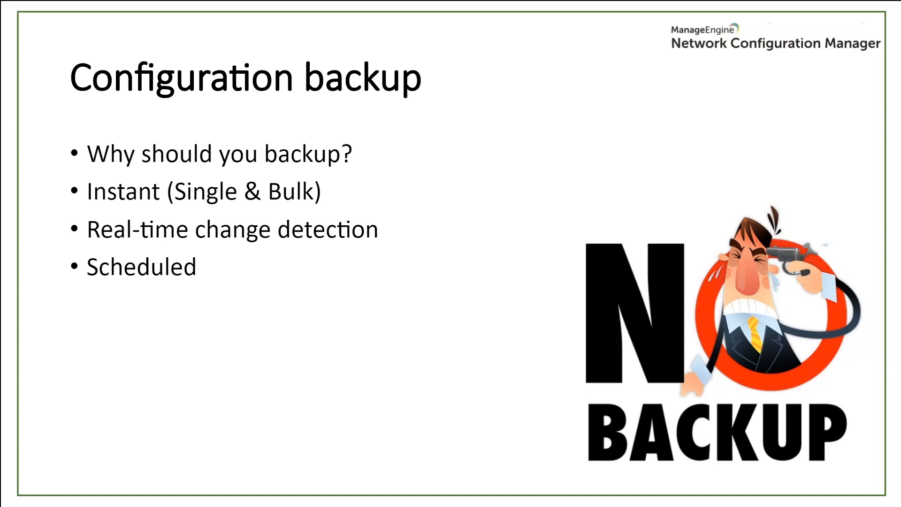
Switch to Network Configuration Manager and run a bulk Backup on devices 192.168.50.131, 27.1.1.10 and 27.1.1.11, clearing their selection
{"action": "key", "text": "alt+Tab"}
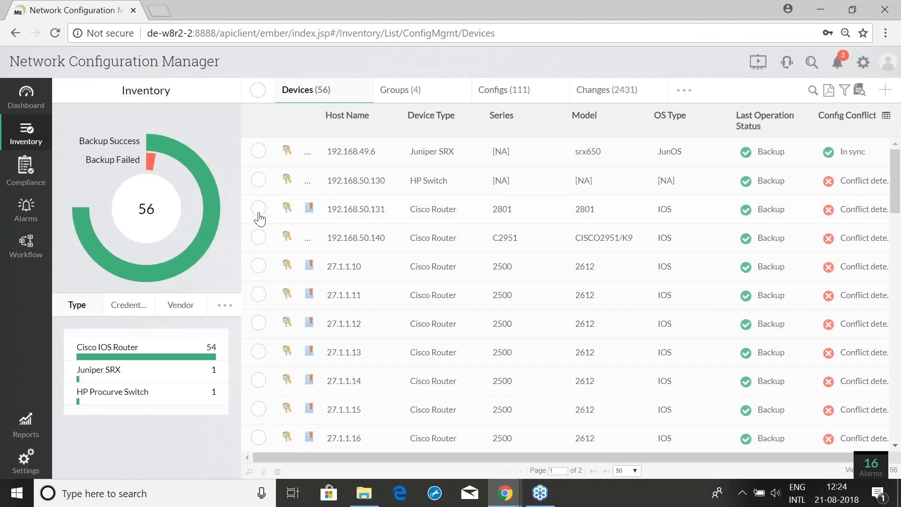
{"action": "left_click", "coordinate": [258, 210]}
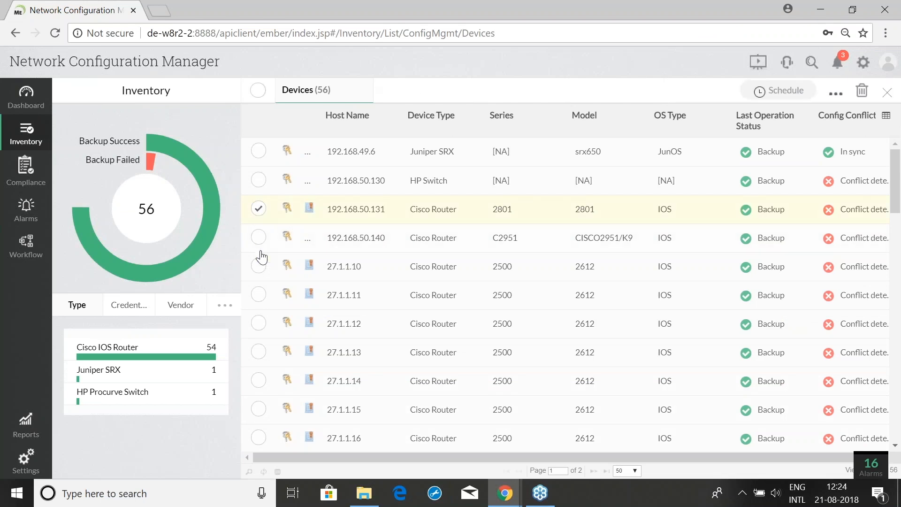
{"action": "left_click", "coordinate": [259, 266]}
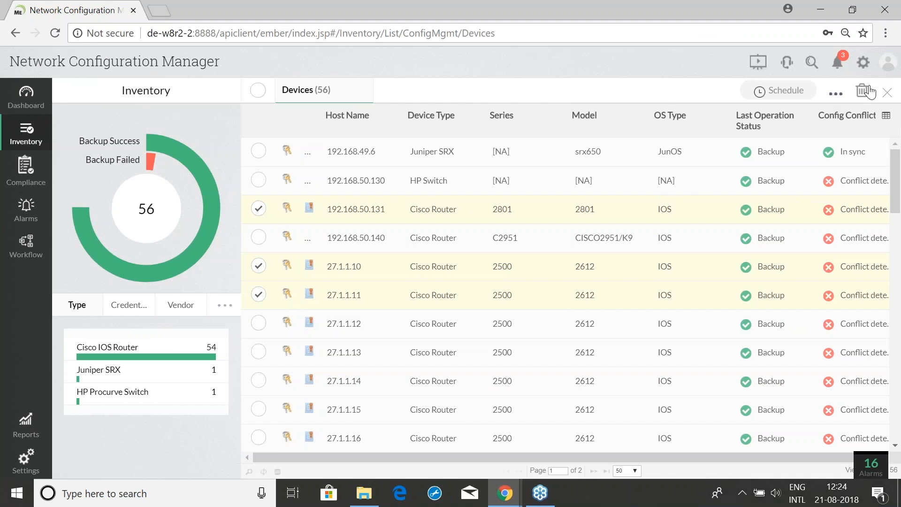
{"action": "left_click", "coordinate": [835, 95]}
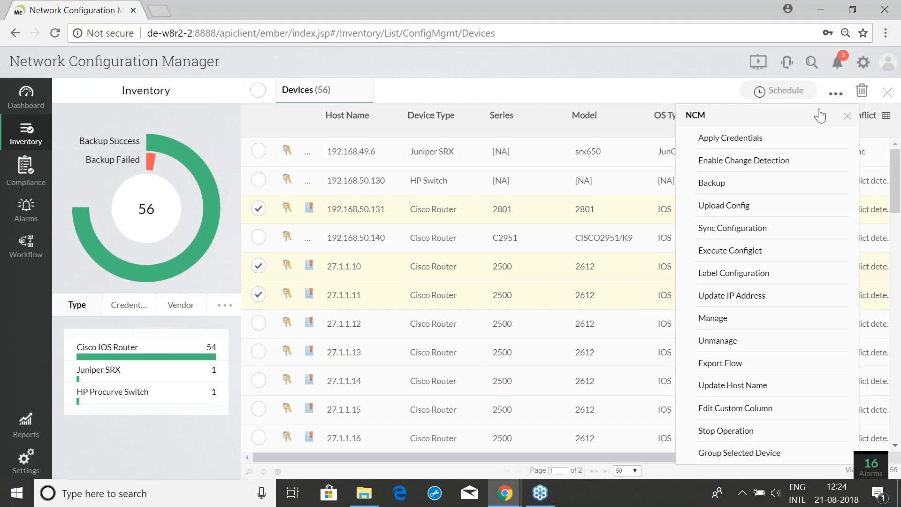
{"action": "left_click", "coordinate": [747, 188]}
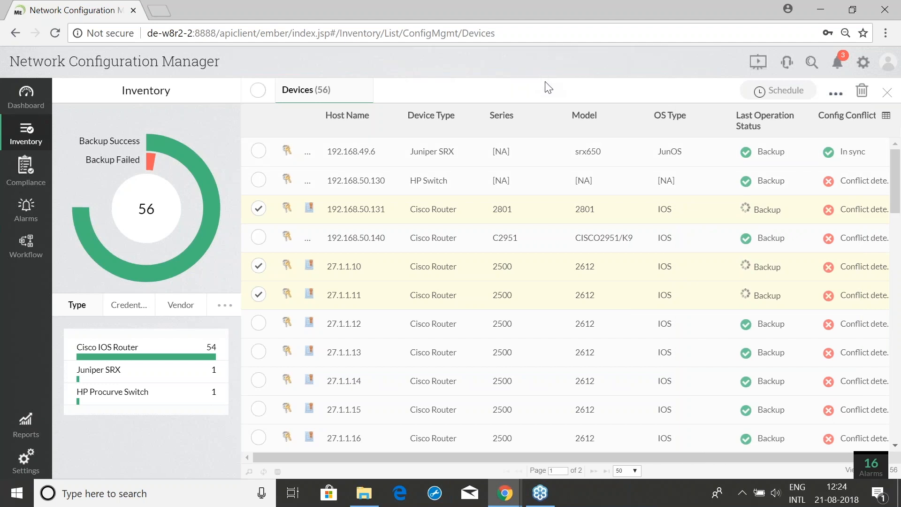
{"action": "left_click", "coordinate": [258, 208]}
{"action": "left_click", "coordinate": [258, 266]}
{"action": "left_click", "coordinate": [258, 294]}
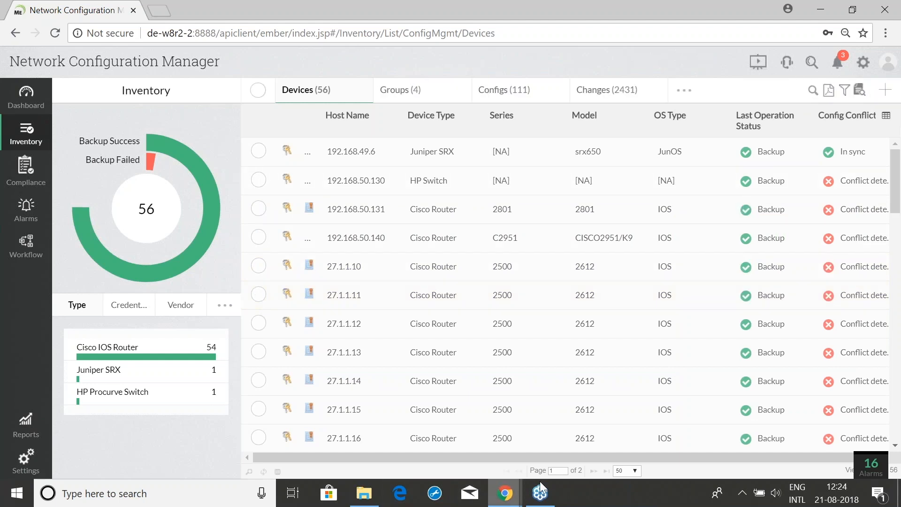
Switch to the NCM Training presentation and advance to the Real-time change detection slide
{"action": "left_click", "coordinate": [511, 497]}
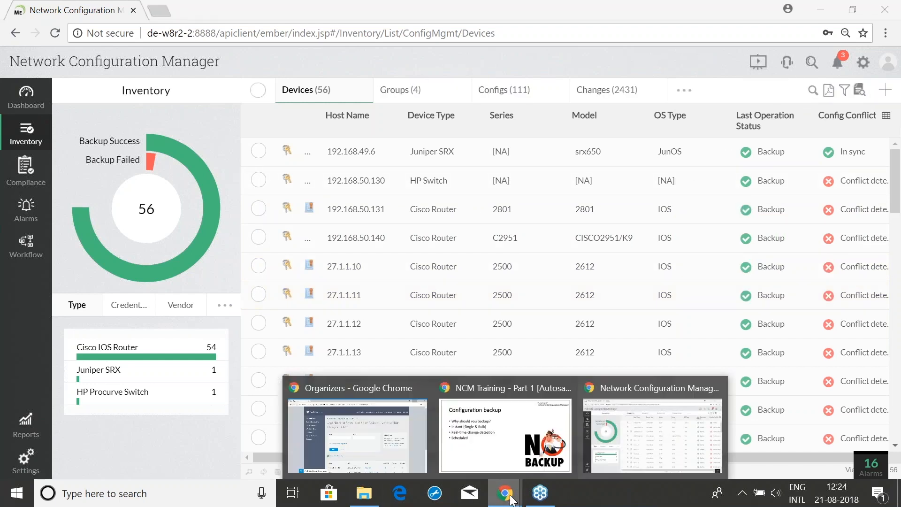
{"action": "left_click", "coordinate": [508, 460]}
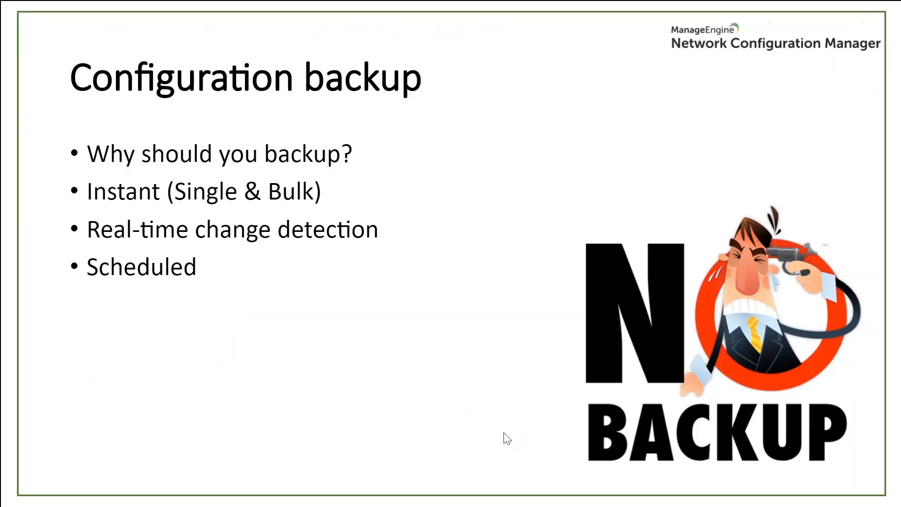
{"action": "left_click", "coordinate": [450, 350]}
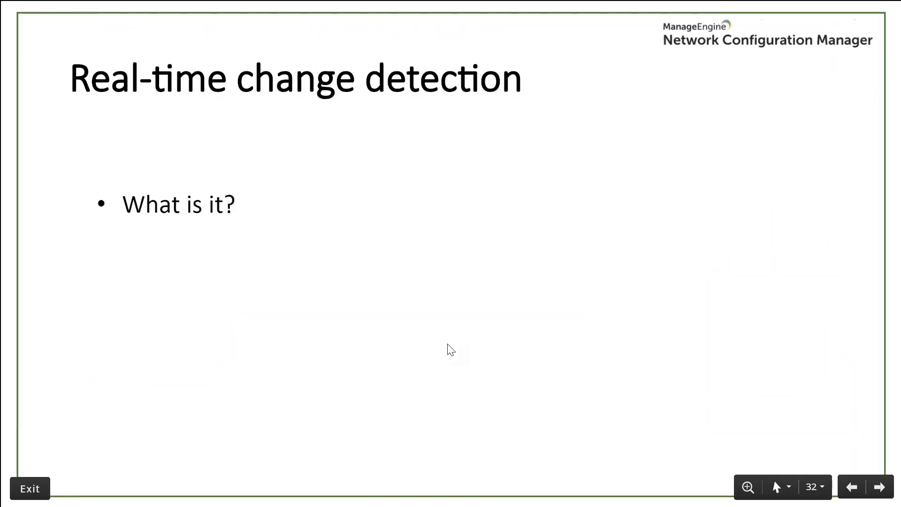
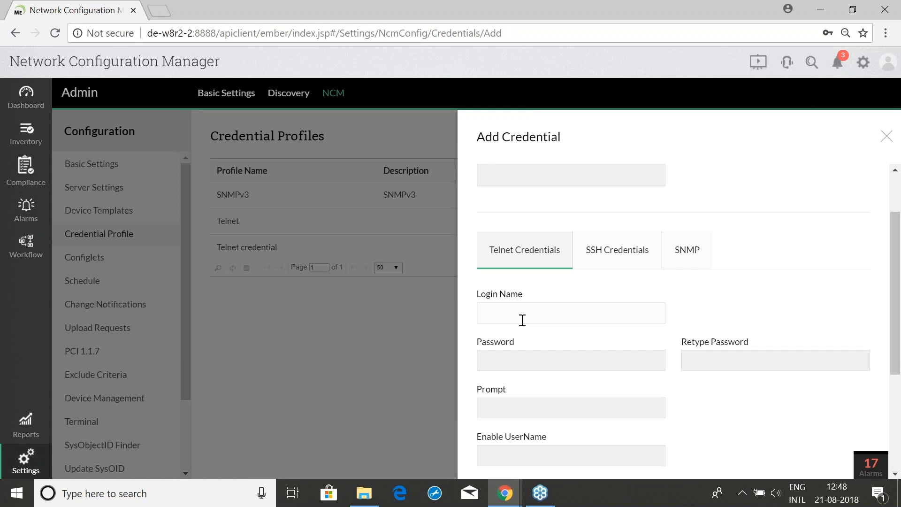
Close the Add Credential form and view the credential profiles offered in Apply Credentials for 192.168.49.6, 192.168.50.130 and 192.168.50.131
{"action": "left_click", "coordinate": [886, 137]}
{"action": "left_click", "coordinate": [25, 134]}
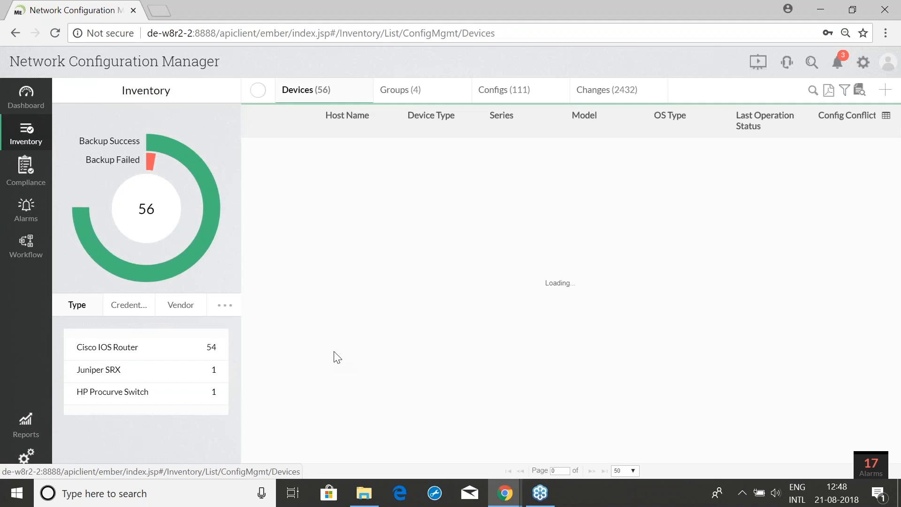
{"action": "left_click", "coordinate": [258, 151]}
{"action": "left_click", "coordinate": [258, 179]}
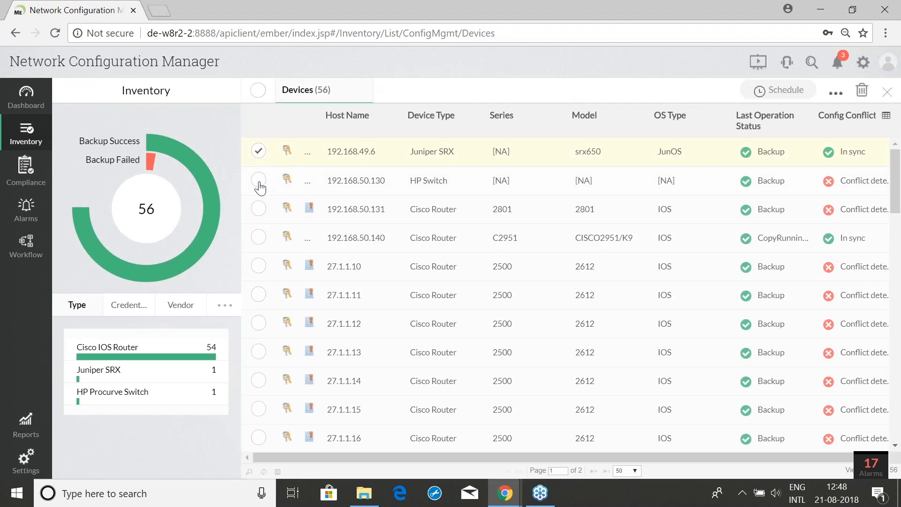
{"action": "left_click", "coordinate": [258, 209]}
{"action": "left_click", "coordinate": [836, 93]}
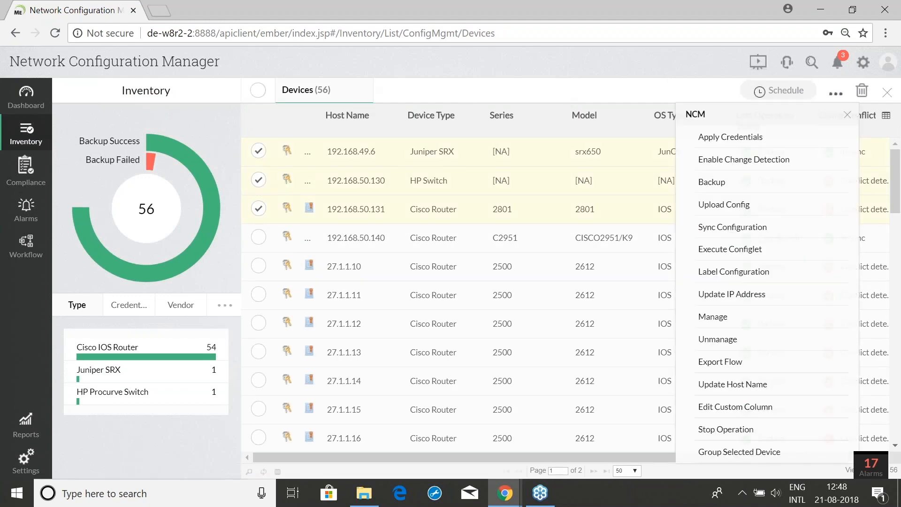
{"action": "left_click", "coordinate": [749, 141]}
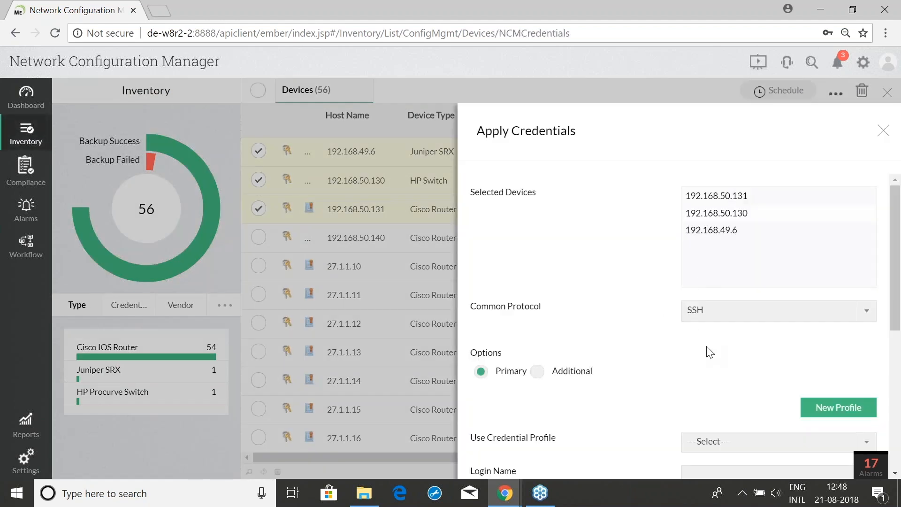
{"action": "left_click", "coordinate": [700, 442]}
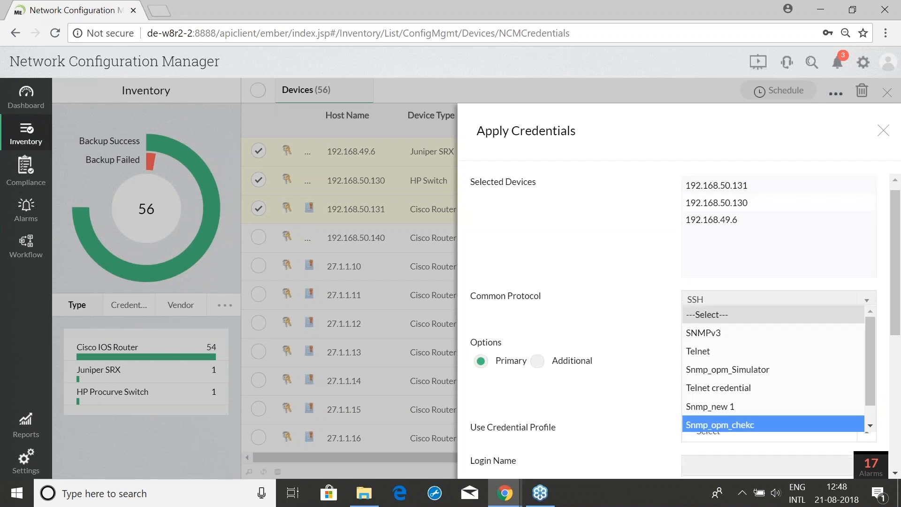
{"action": "left_click", "coordinate": [884, 133]}
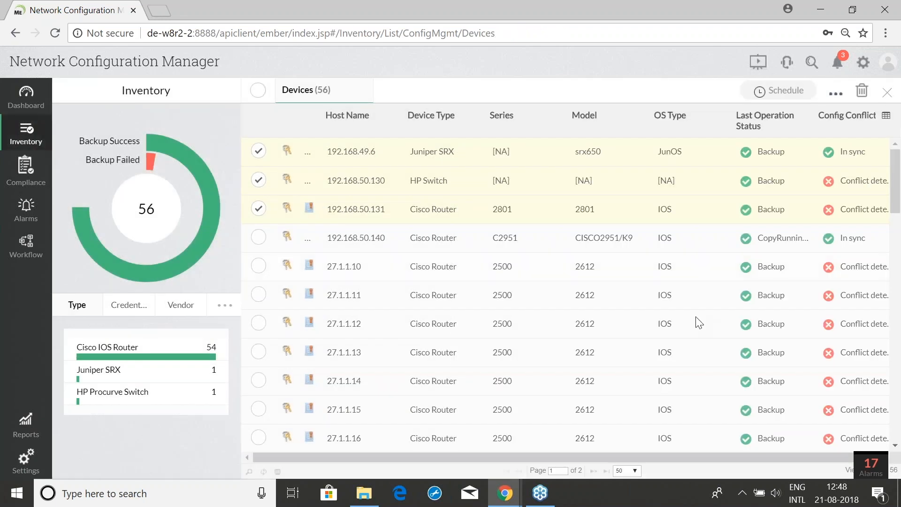
Switch to the presentation and advance to the Q6 slide about searching a string in the entire configuration
{"action": "key", "text": "alt+Tab"}
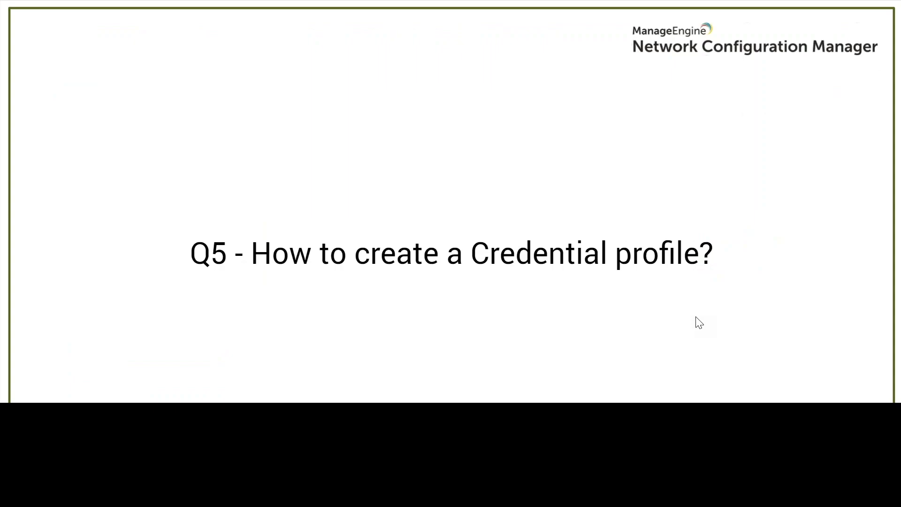
{"action": "key", "text": "Right"}
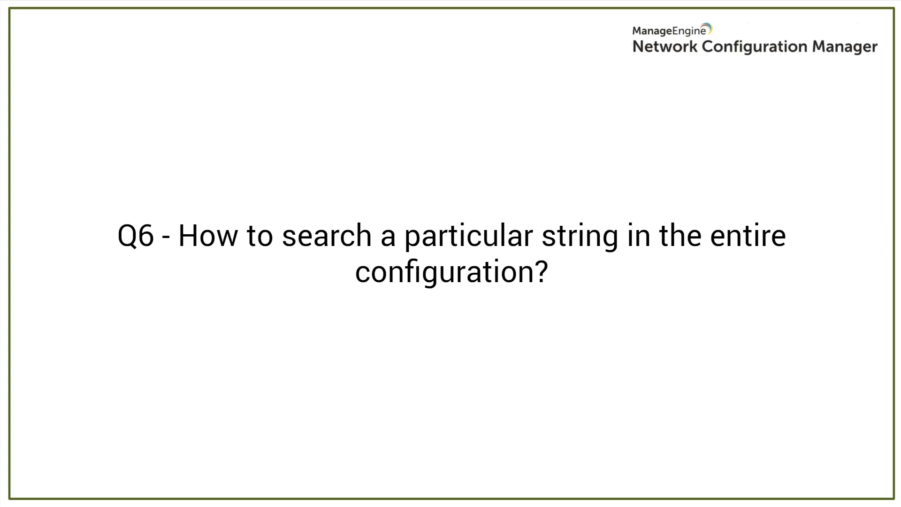
Switch back to Network Configuration Manager and run a global search for "public", showing the NCM Config results
{"action": "key", "text": "alt+Tab"}
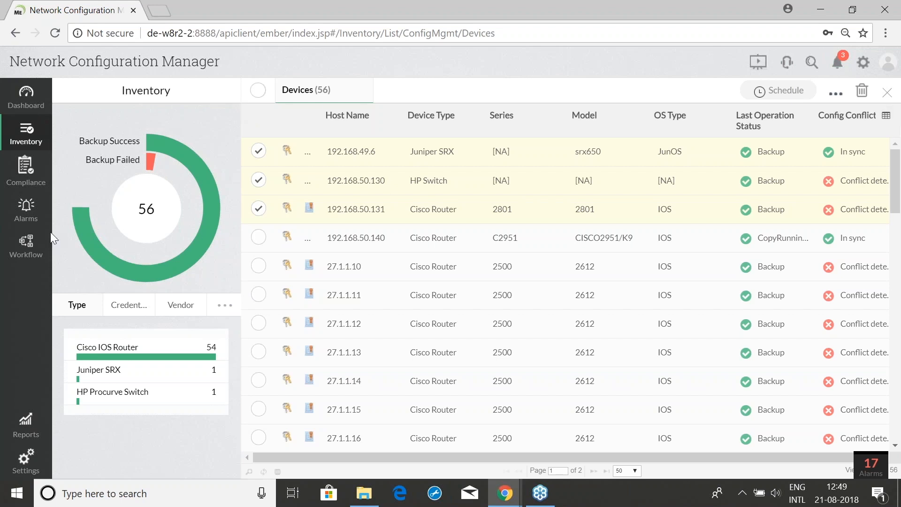
{"action": "left_click", "coordinate": [27, 167]}
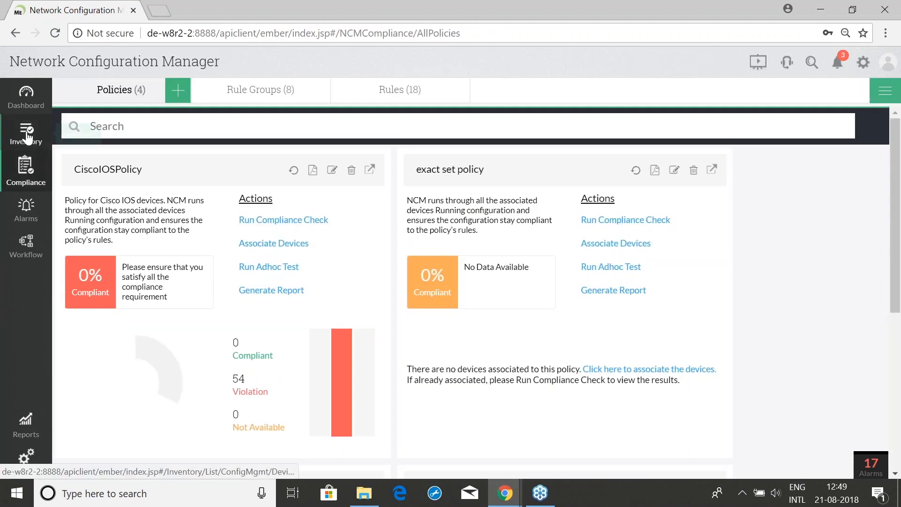
{"action": "left_click", "coordinate": [27, 136]}
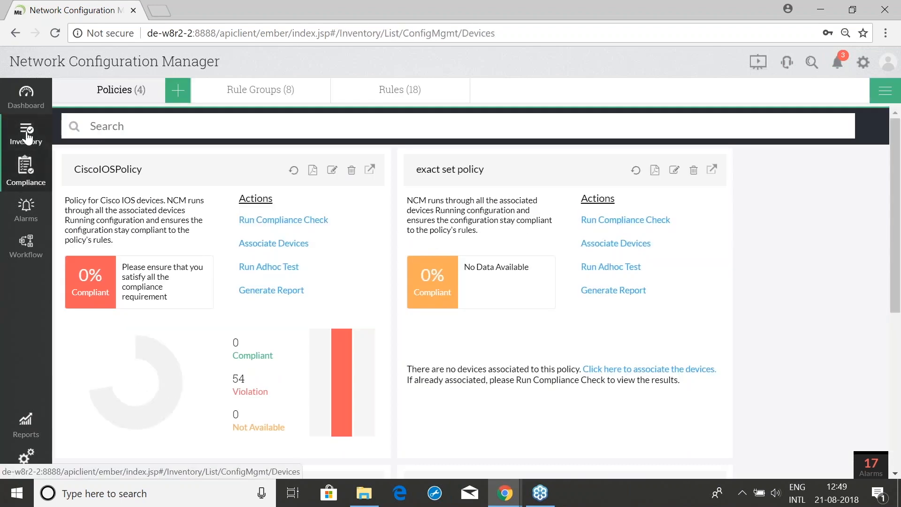
{"action": "left_click", "coordinate": [812, 64]}
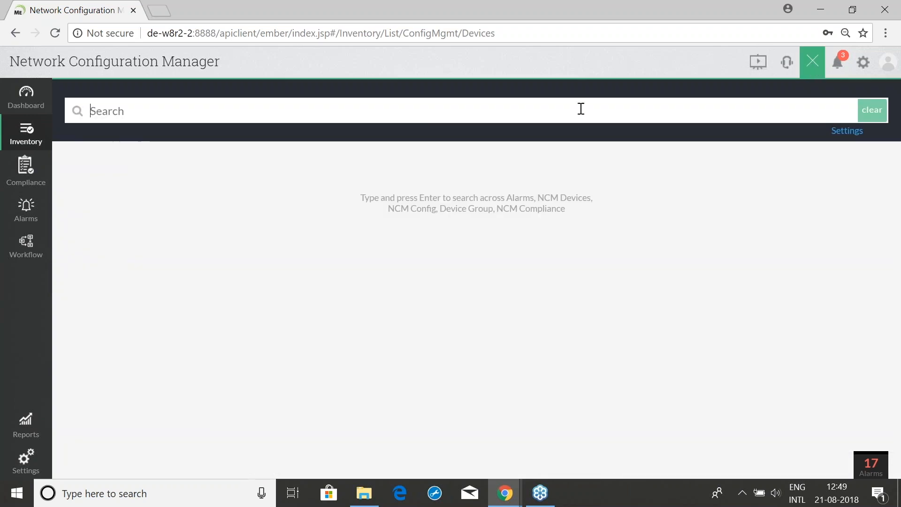
{"action": "type", "text": "public"}
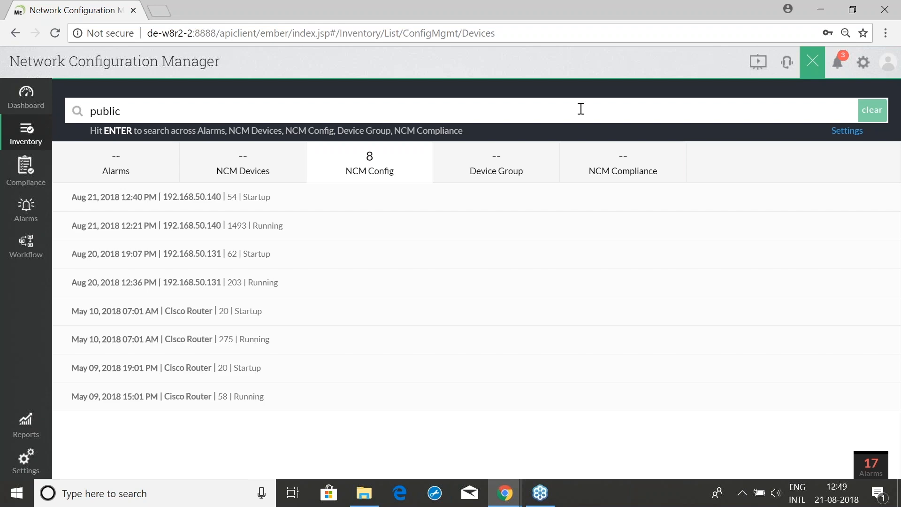
{"action": "left_click", "coordinate": [381, 172]}
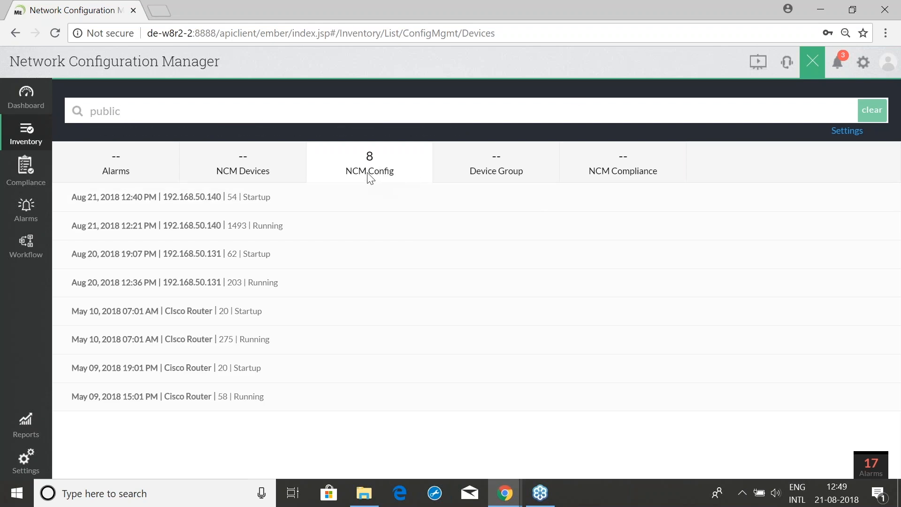
Open the Startup configuration of 192.168.50.140 captured Aug 21, 2018 12:40 PM and reveal its hidden configuration text
{"action": "left_click", "coordinate": [177, 199]}
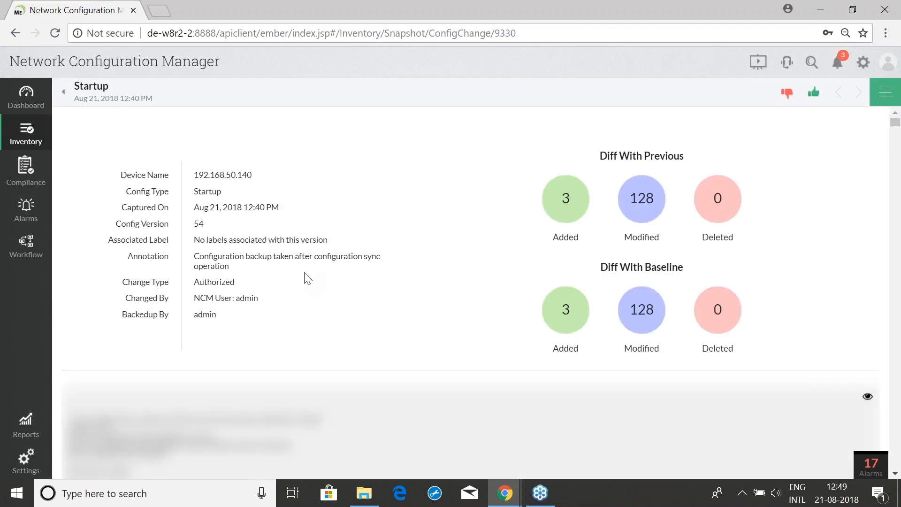
{"action": "left_click", "coordinate": [867, 399]}
{"action": "scroll", "coordinate": [783, 371], "scroll_direction": "down", "scroll_amount": 5}
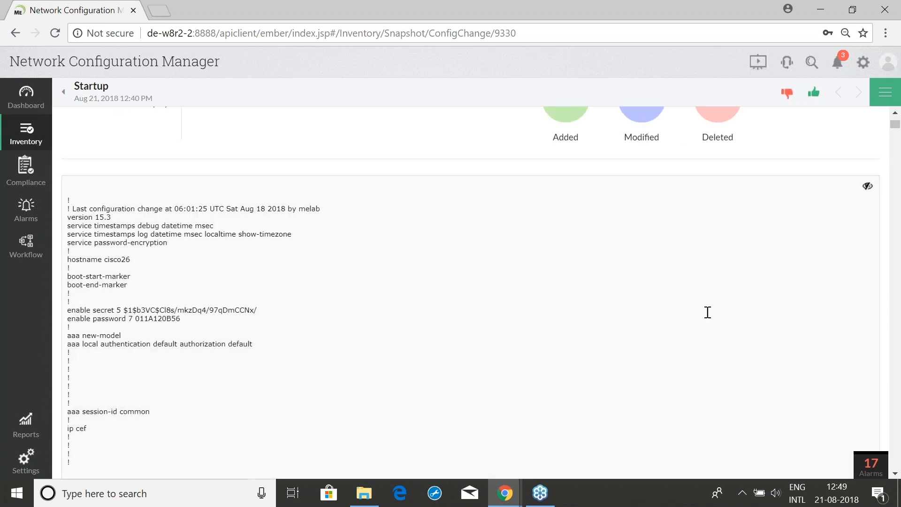
Advance the presentation to the Q7 slide on managing and unmanaging devices, and reopen the device inventory in Network Configuration Manager
{"action": "key", "text": "alt+Tab"}
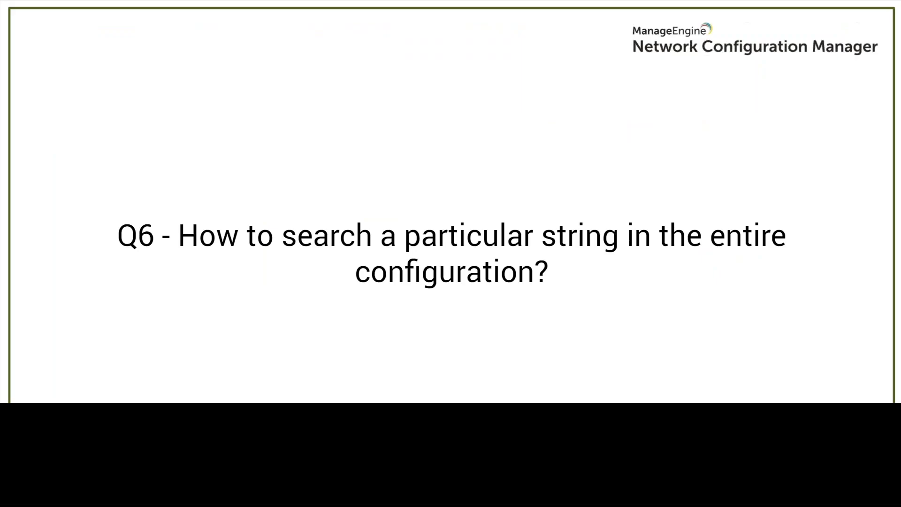
{"action": "key", "text": "Right"}
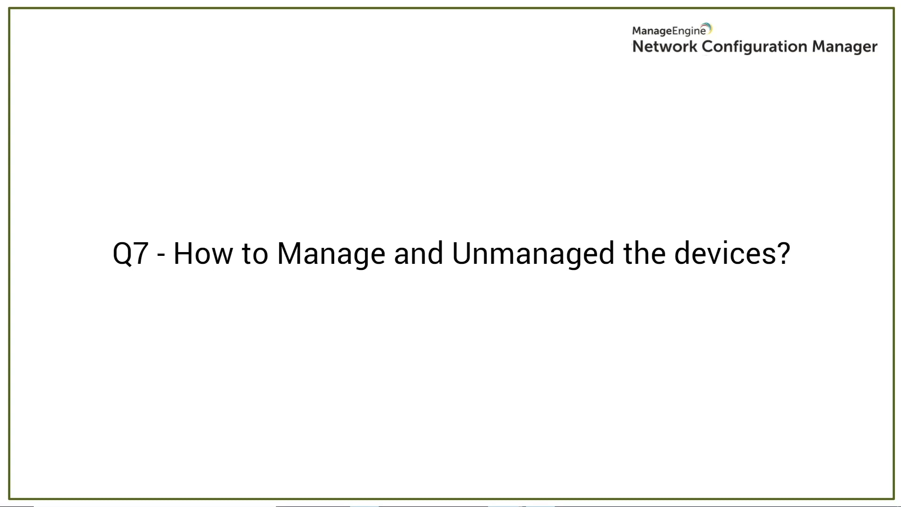
{"action": "key", "text": "alt+Tab"}
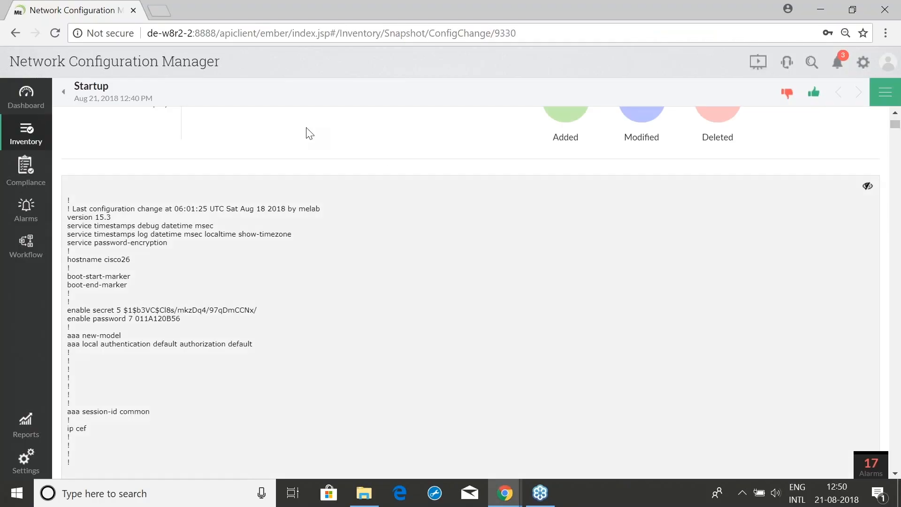
{"action": "left_click", "coordinate": [27, 135]}
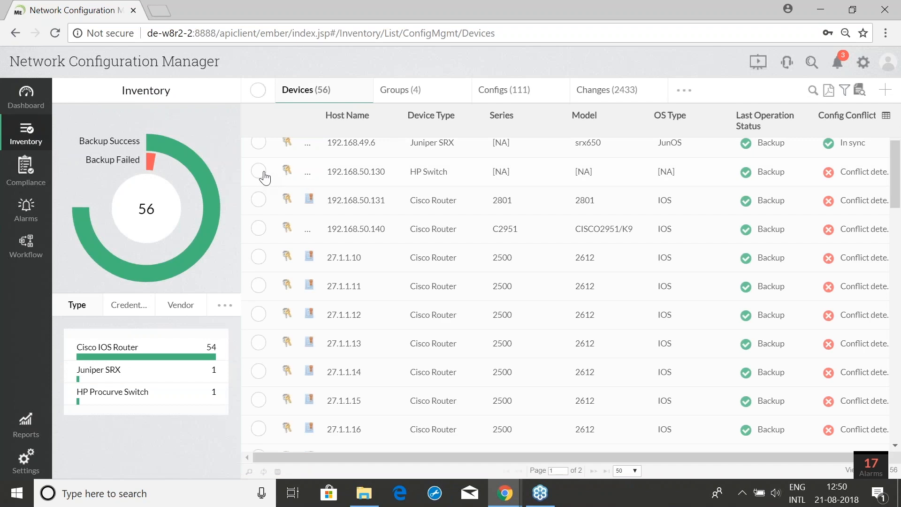
Select devices 192.168.50.130 and 192.168.50.131 and show the bulk actions that include Manage and Unmanage
{"action": "left_click", "coordinate": [259, 171]}
{"action": "left_click", "coordinate": [258, 200]}
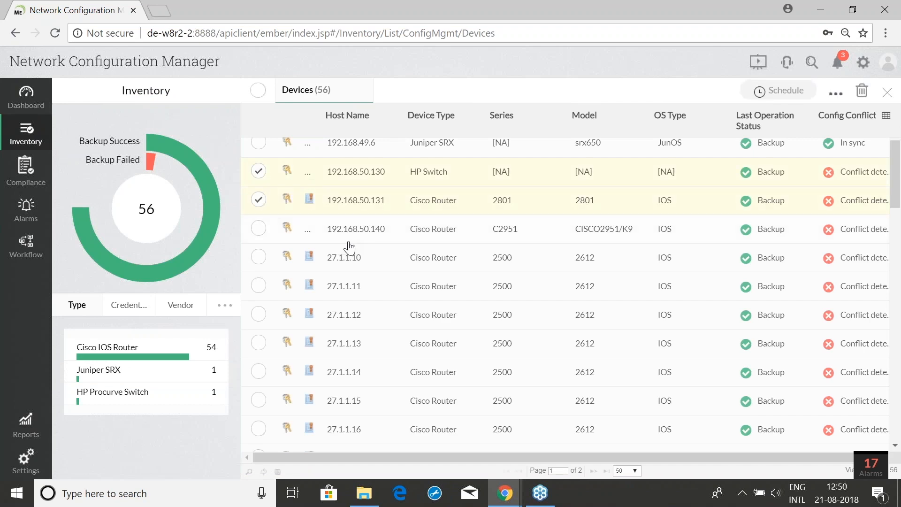
{"action": "left_click", "coordinate": [836, 94]}
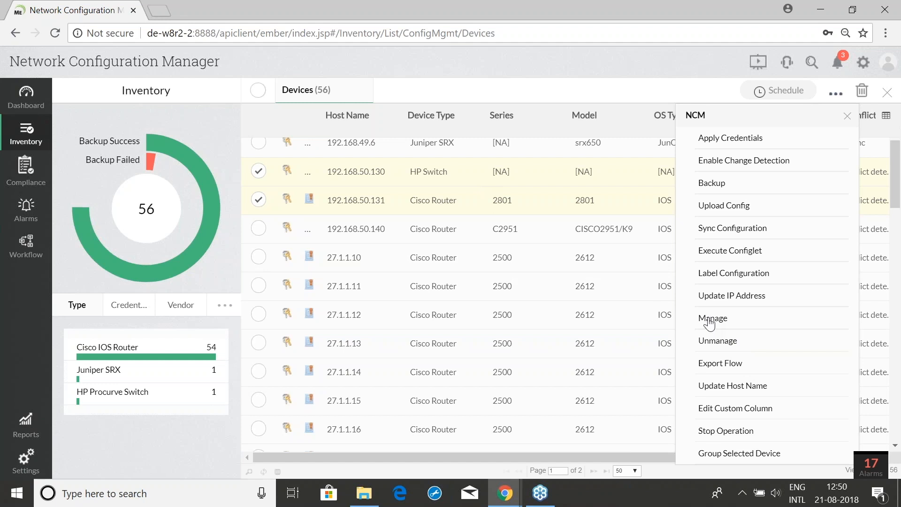
Switch to the presentation, advance to the Q8 slide on dynamic device groups, and return to Network Configuration Manager
{"action": "key", "text": "alt+Tab"}
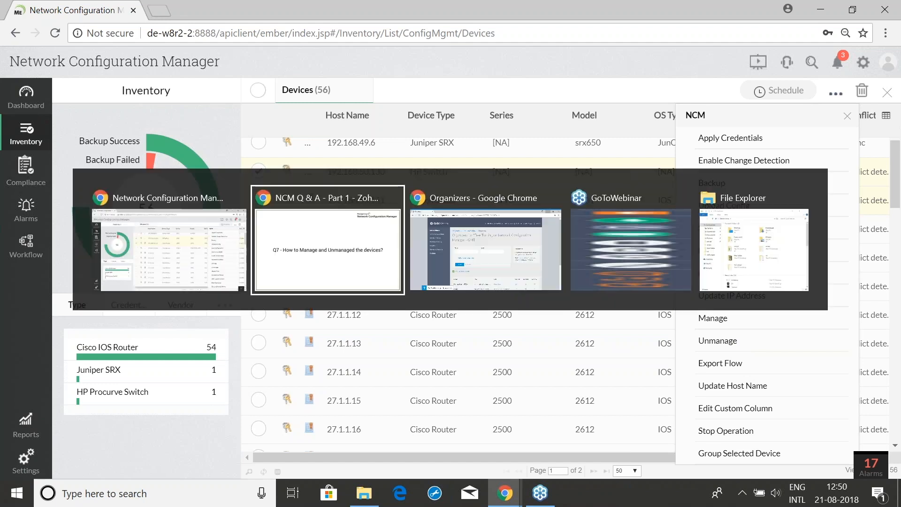
{"action": "key", "text": "Right"}
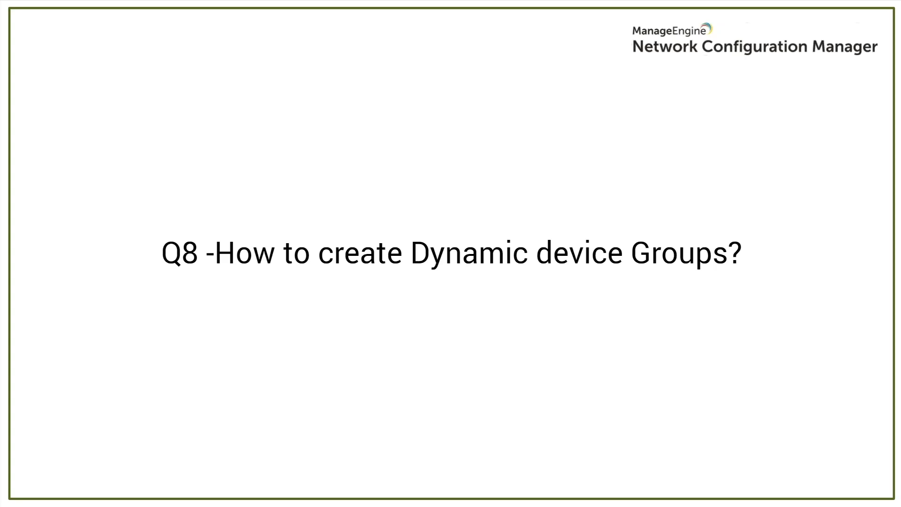
{"action": "key", "text": "alt+Tab"}
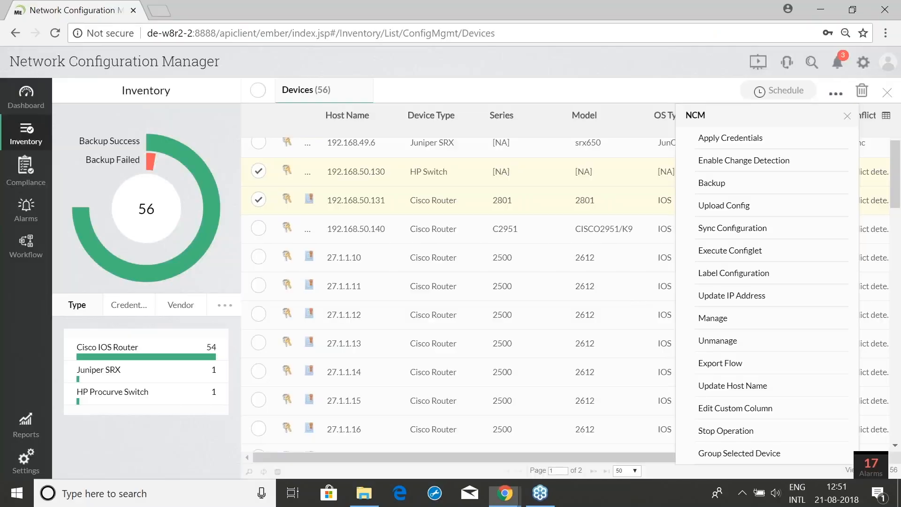
Clear the selection of both devices and start adding a new device group from the inventory's device groups
{"action": "left_click", "coordinate": [258, 172]}
{"action": "left_click", "coordinate": [270, 196]}
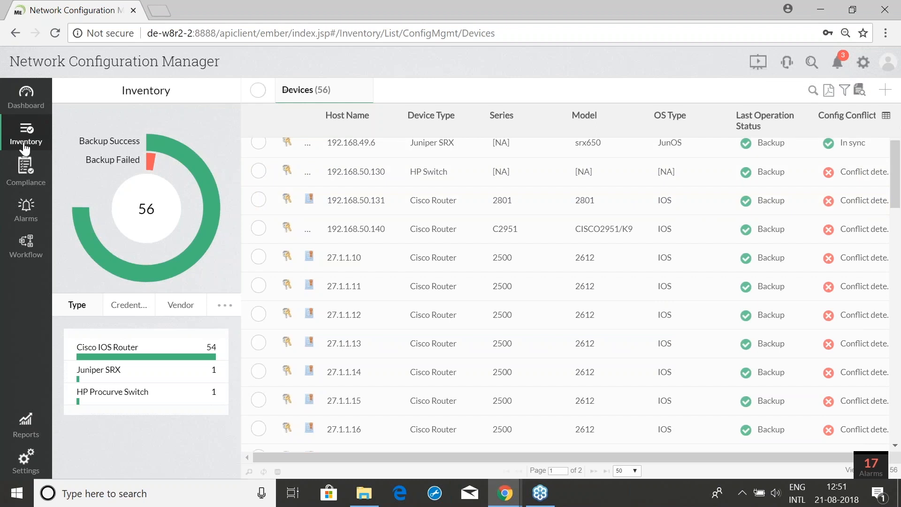
{"action": "left_click", "coordinate": [26, 166]}
{"action": "left_click", "coordinate": [36, 136]}
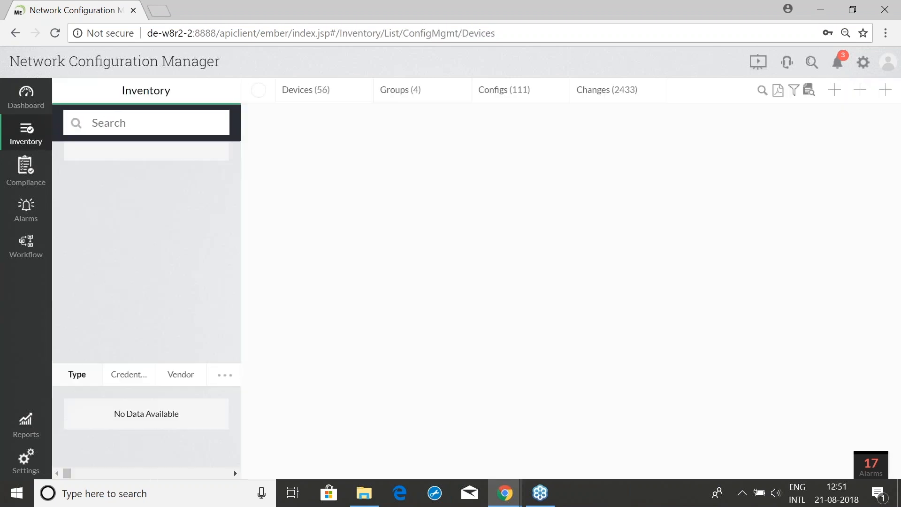
{"action": "left_click", "coordinate": [403, 98]}
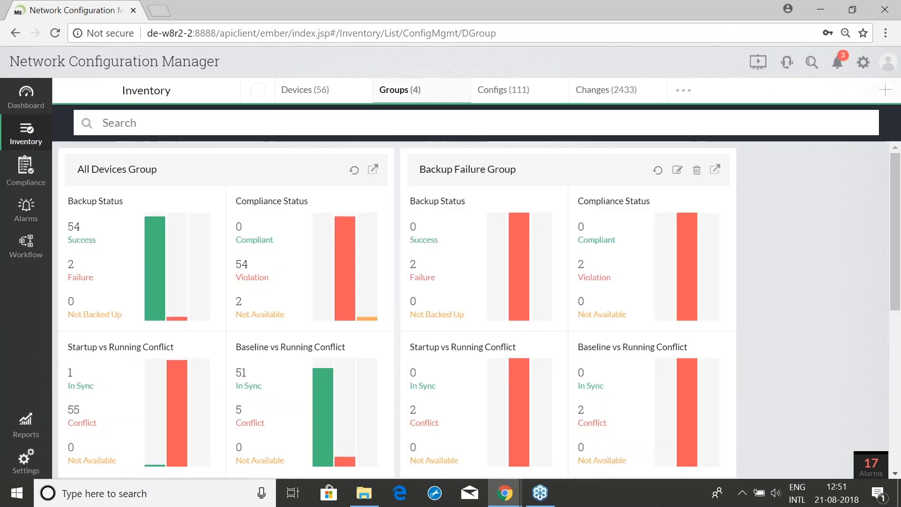
{"action": "left_click", "coordinate": [883, 90]}
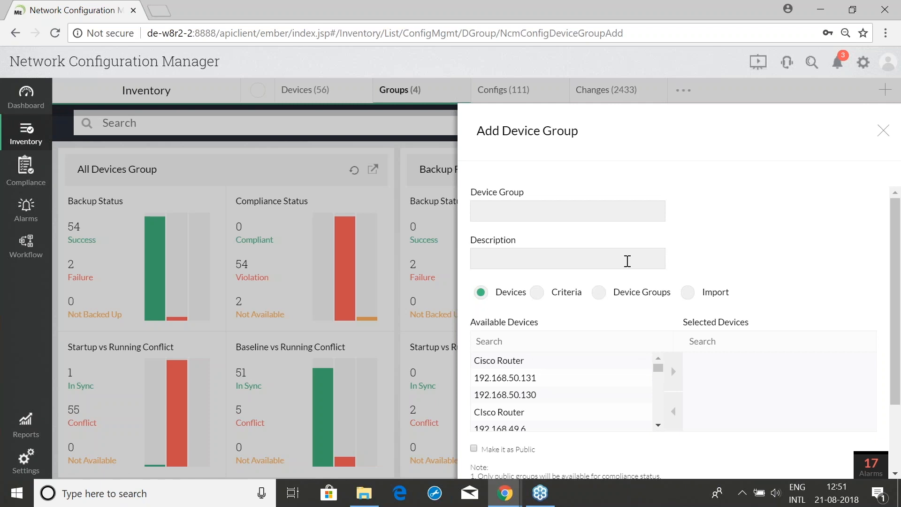
Define the device group by criteria, with the condition that Vendor contains "Juniper"
{"action": "left_click", "coordinate": [557, 297]}
{"action": "left_click", "coordinate": [618, 328]}
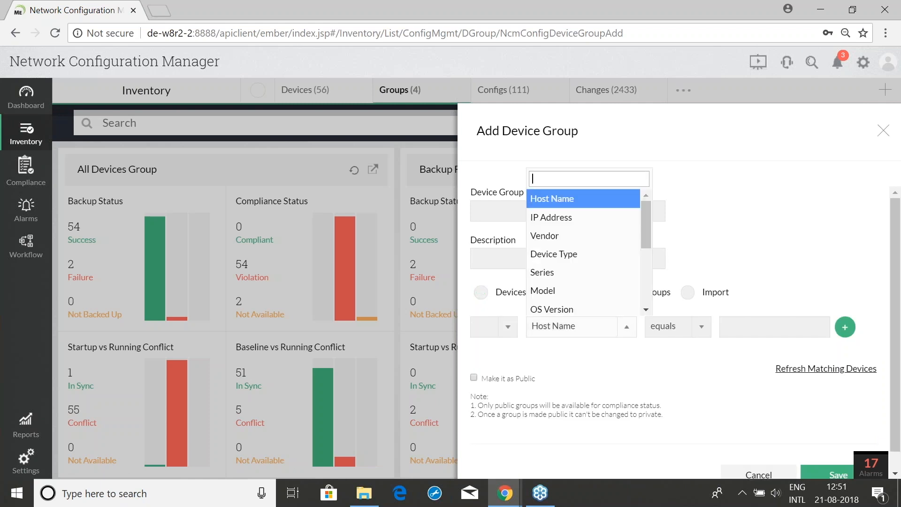
{"action": "left_click", "coordinate": [578, 233]}
{"action": "left_click", "coordinate": [698, 328]}
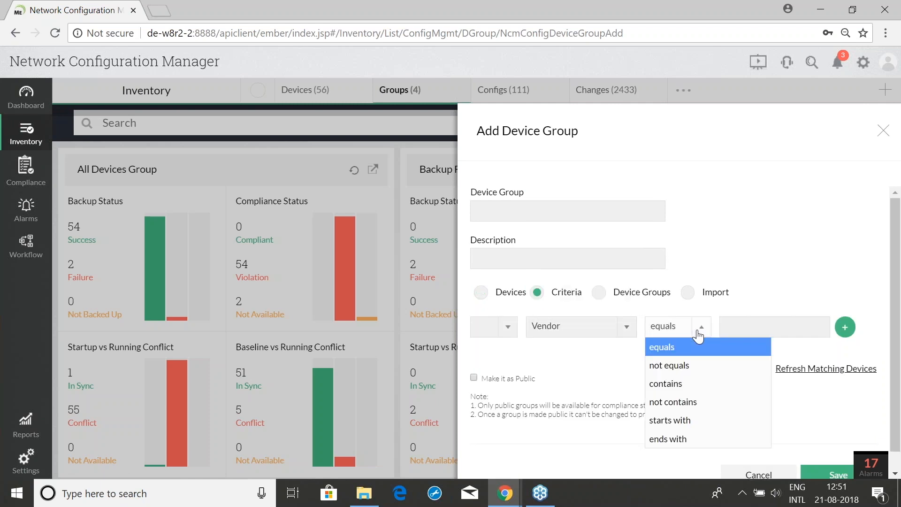
{"action": "left_click", "coordinate": [687, 383]}
{"action": "left_click", "coordinate": [765, 330]}
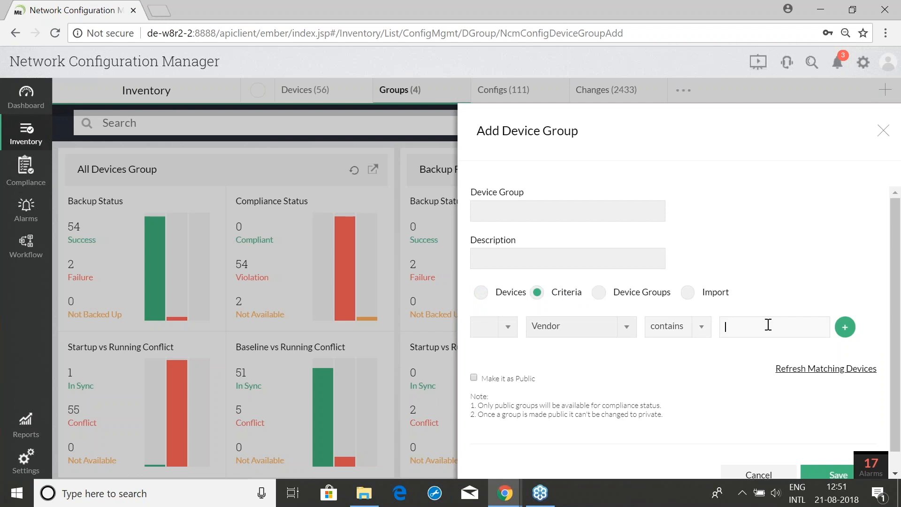
{"action": "type", "text": "J"}
{"action": "key", "text": "BackSpace"}
{"action": "type", "text": "iper"}
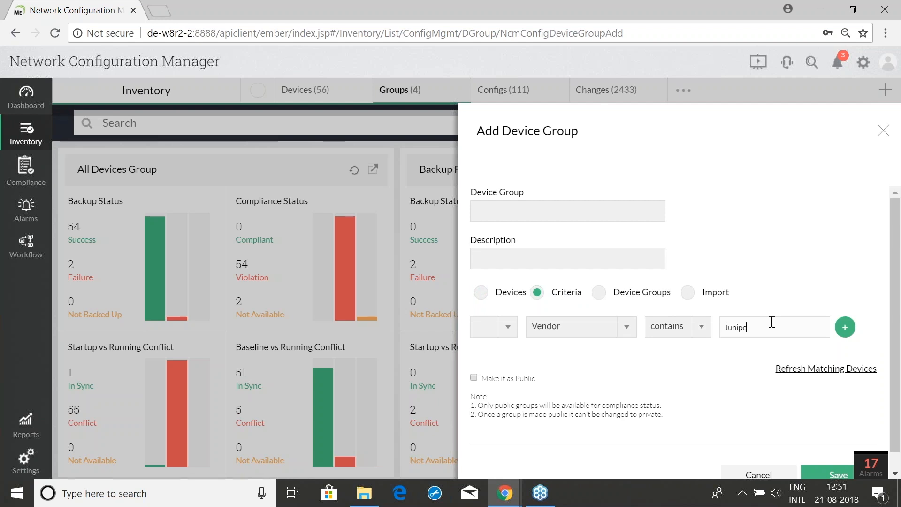